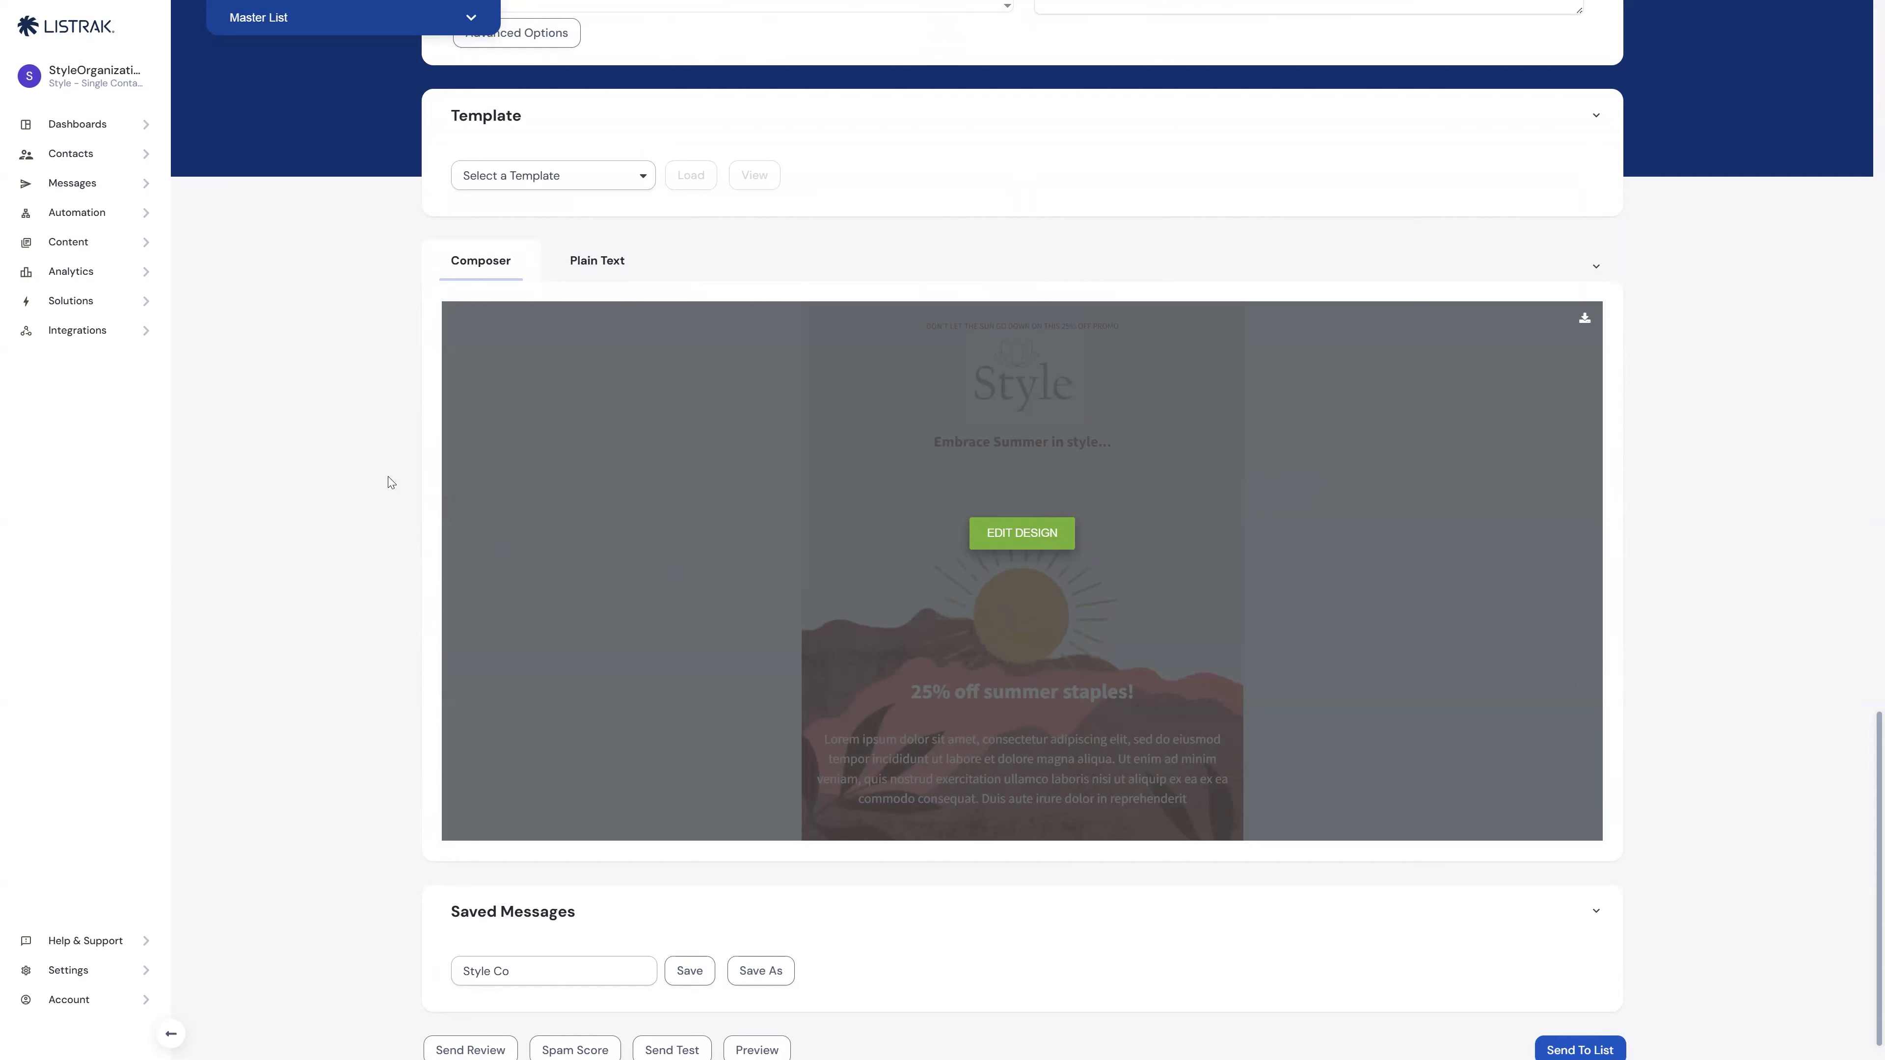
# Open the email message's design for editing.
pyautogui.click(1005, 541)
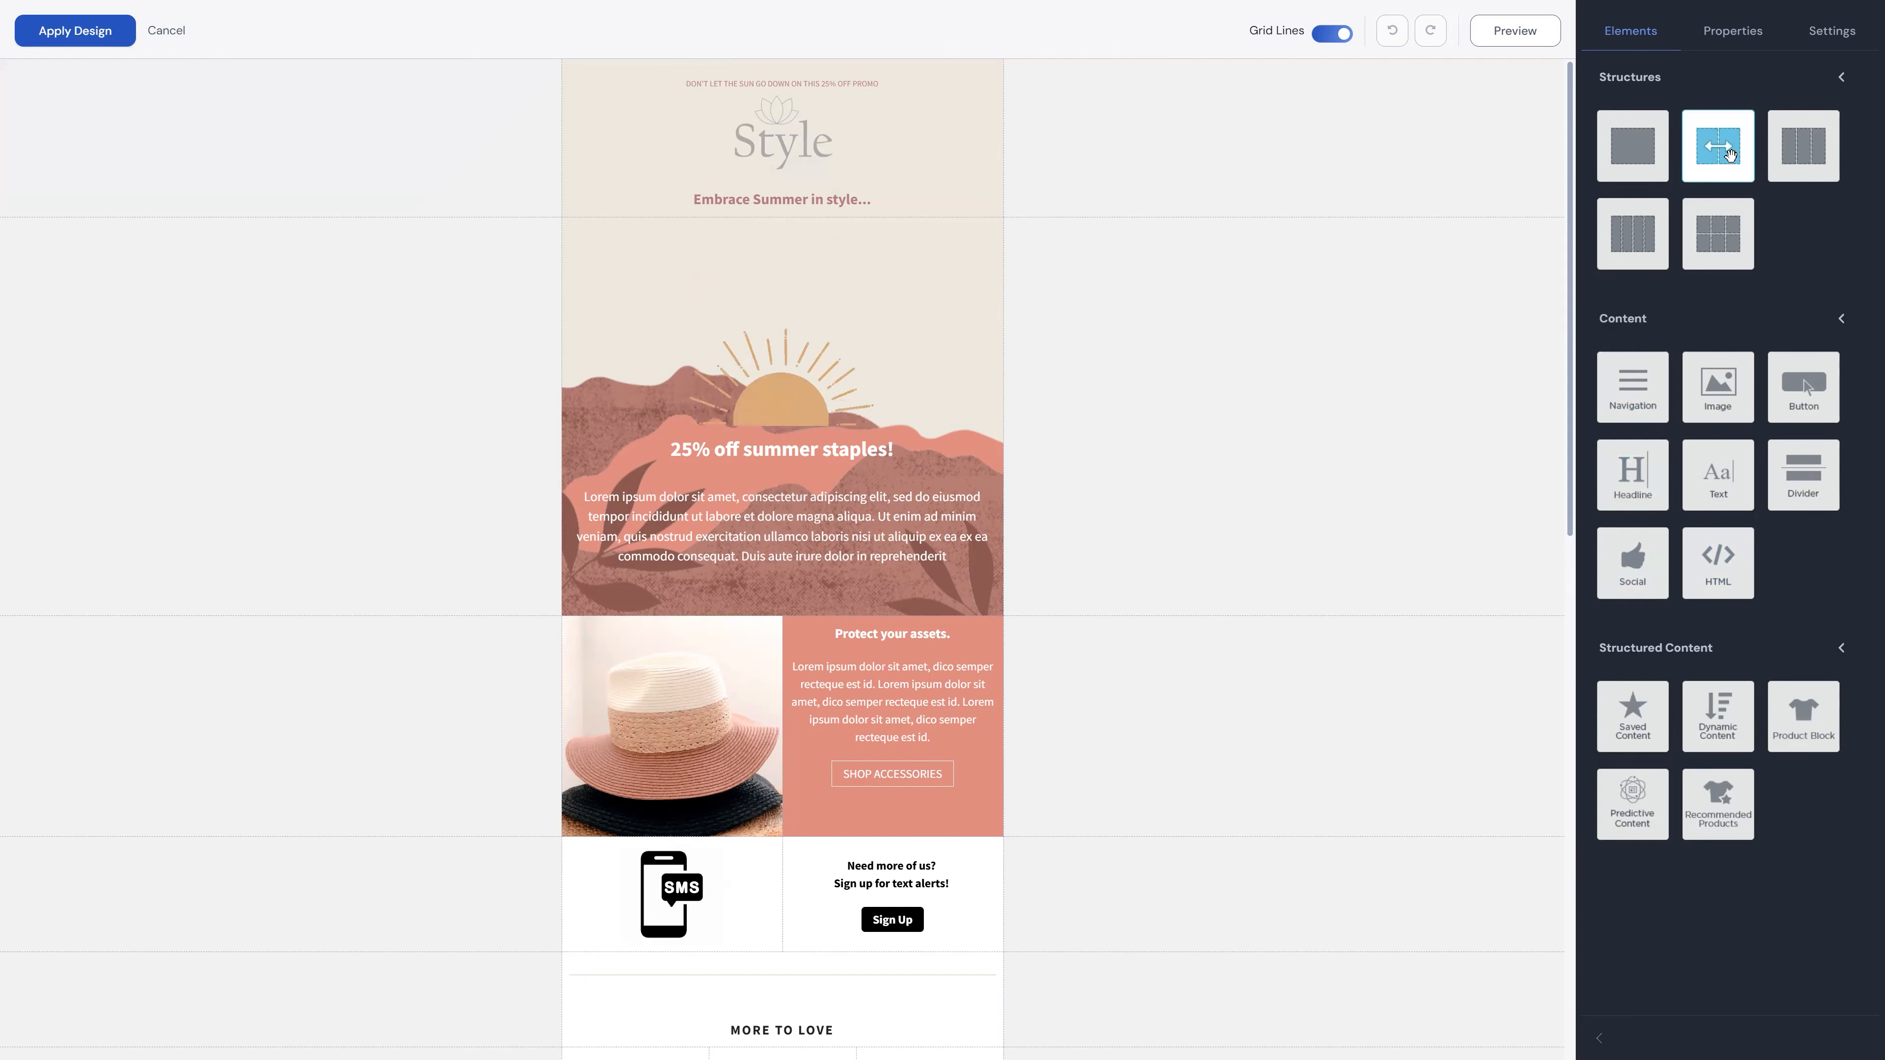
# Insert a three-column row and a two-column row below the header, placing text and an image in the latter and a button in the former.
pyautogui.moveTo(1804, 149); pyautogui.dragTo(1445, 242)
pyautogui.moveTo(1729, 162); pyautogui.dragTo(1250, 386)
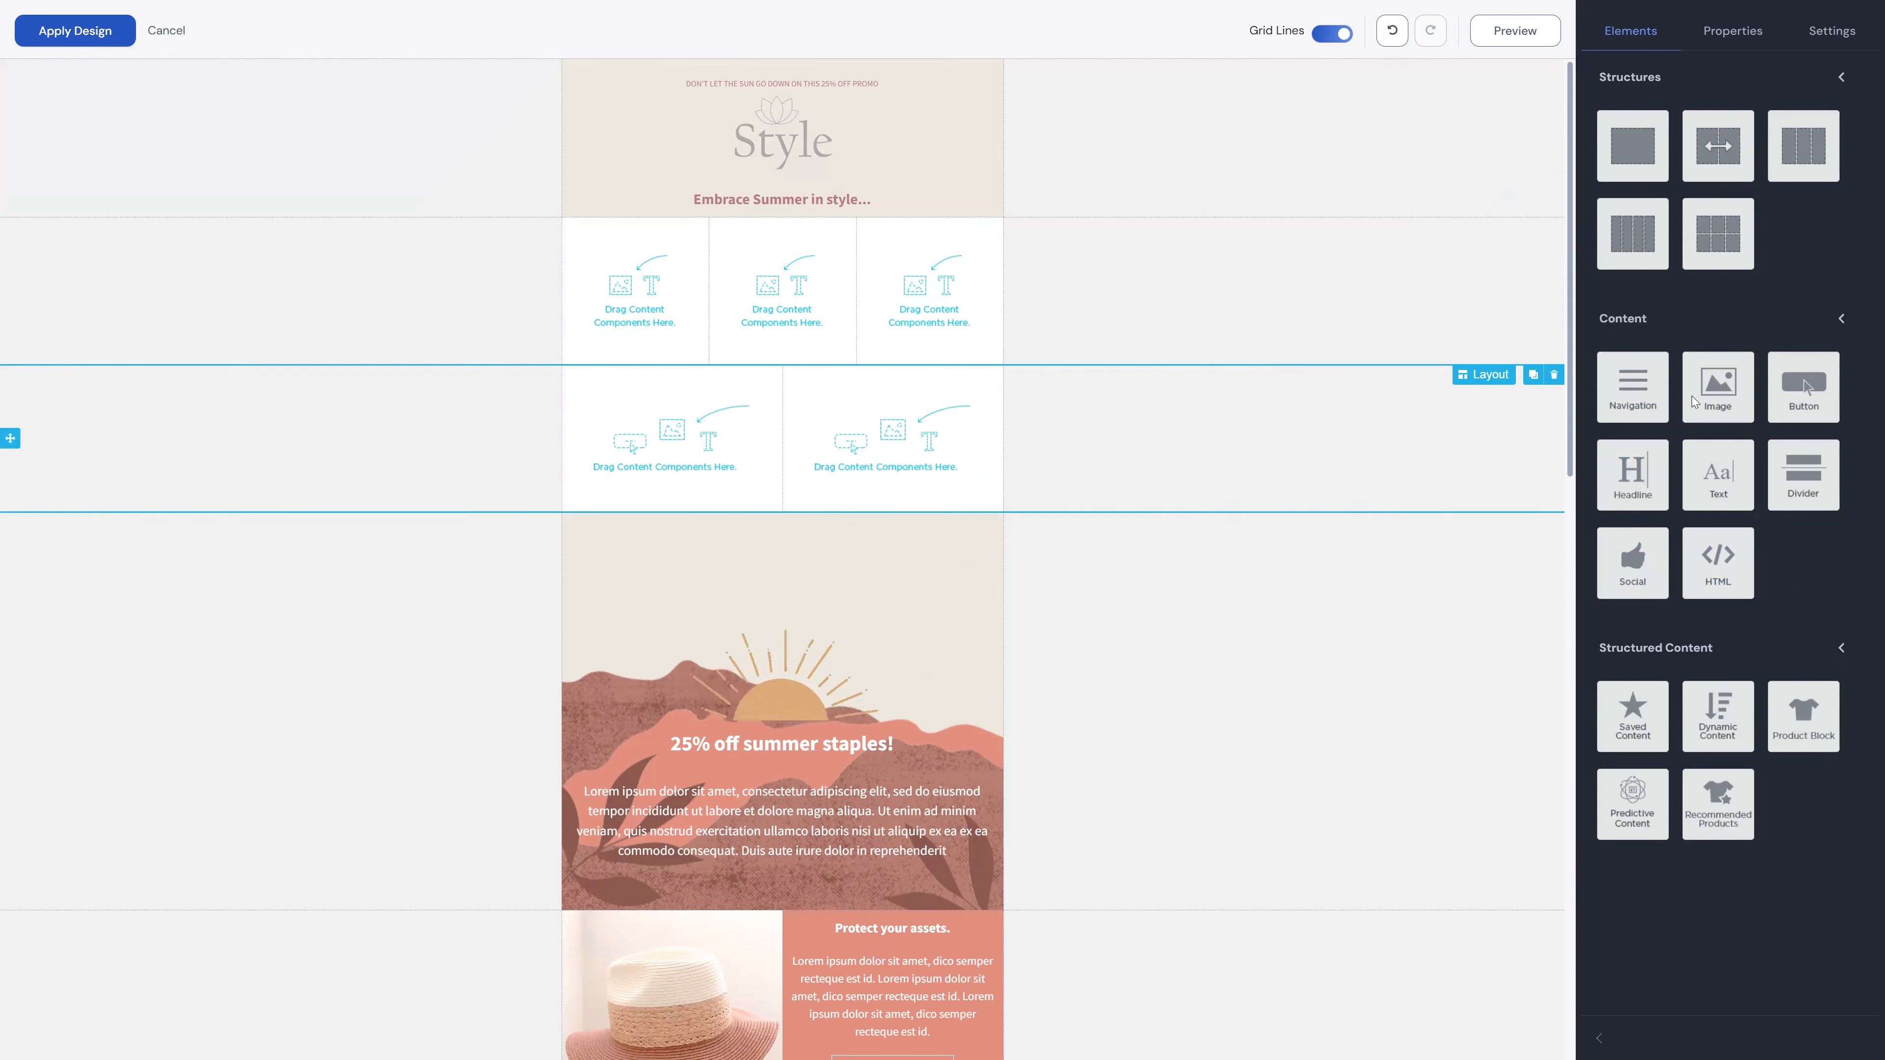
pyautogui.moveTo(1718, 475); pyautogui.dragTo(665, 438)
pyautogui.moveTo(1718, 387); pyautogui.dragTo(849, 439)
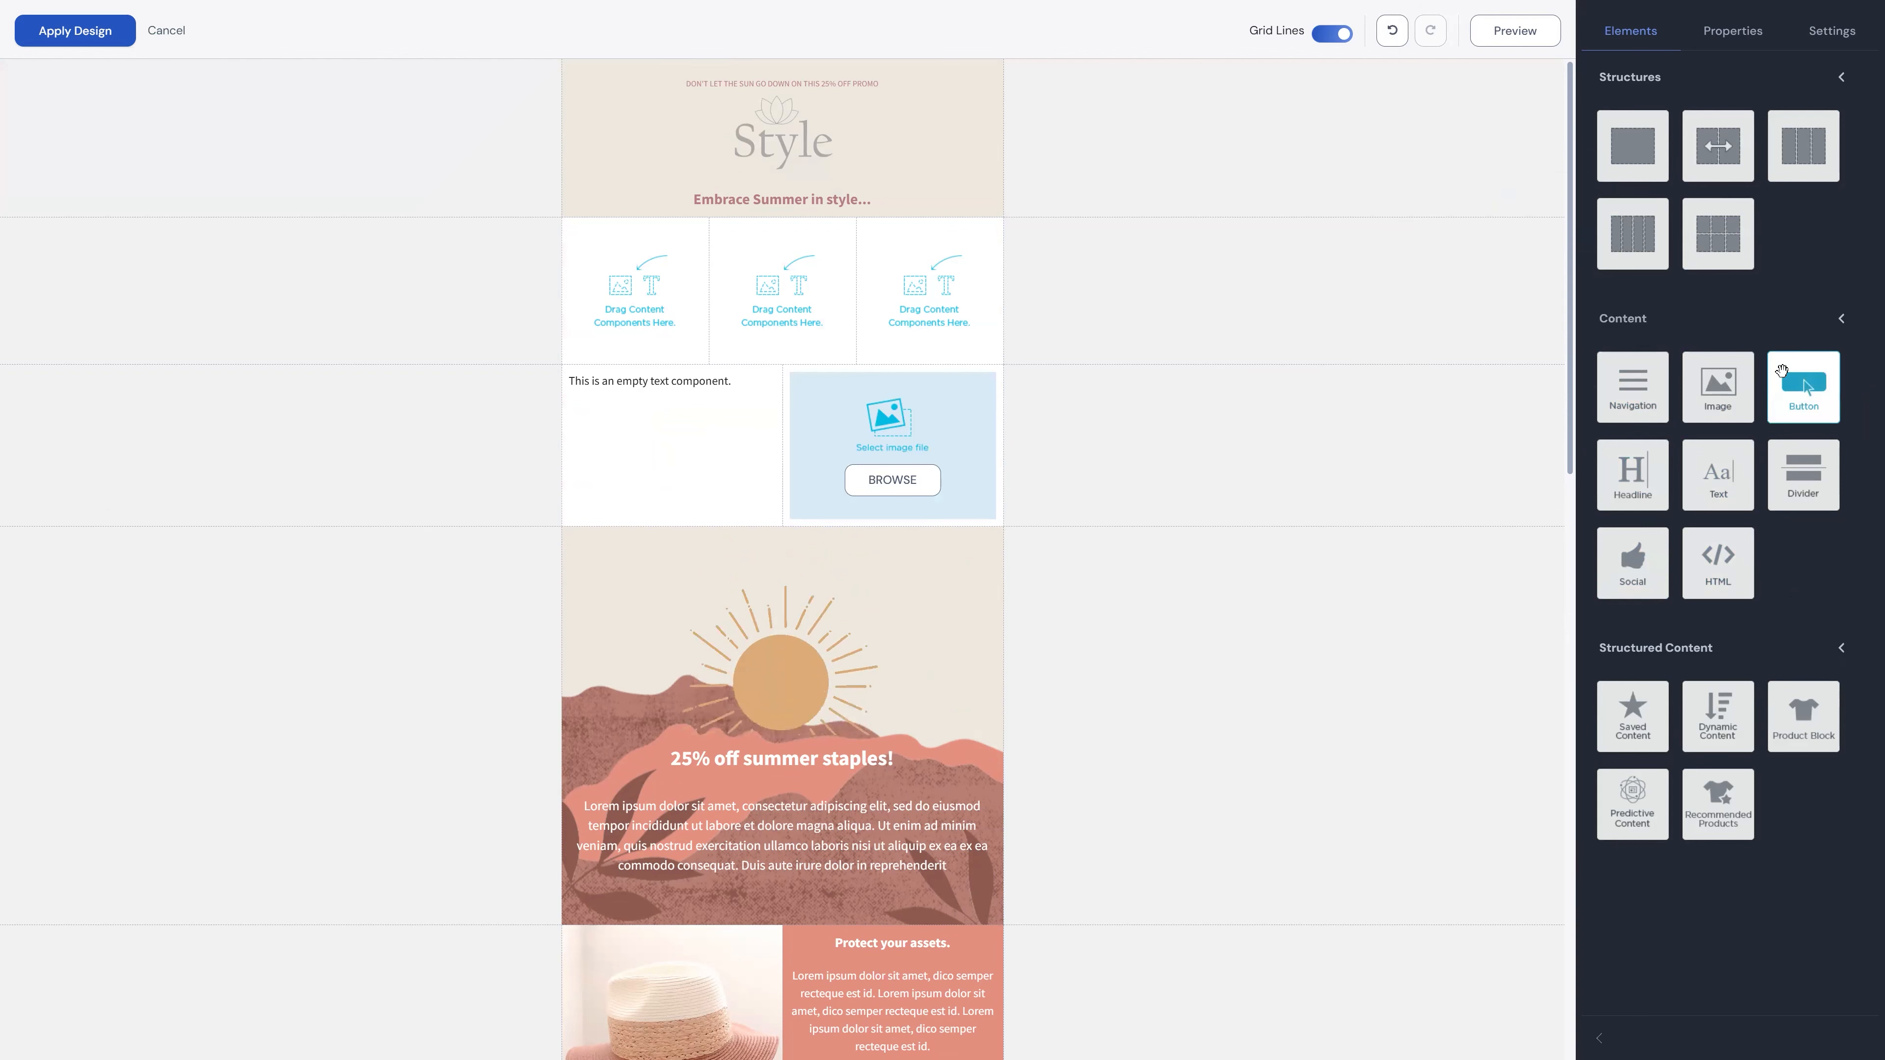
pyautogui.moveTo(1782, 370); pyautogui.dragTo(938, 351)
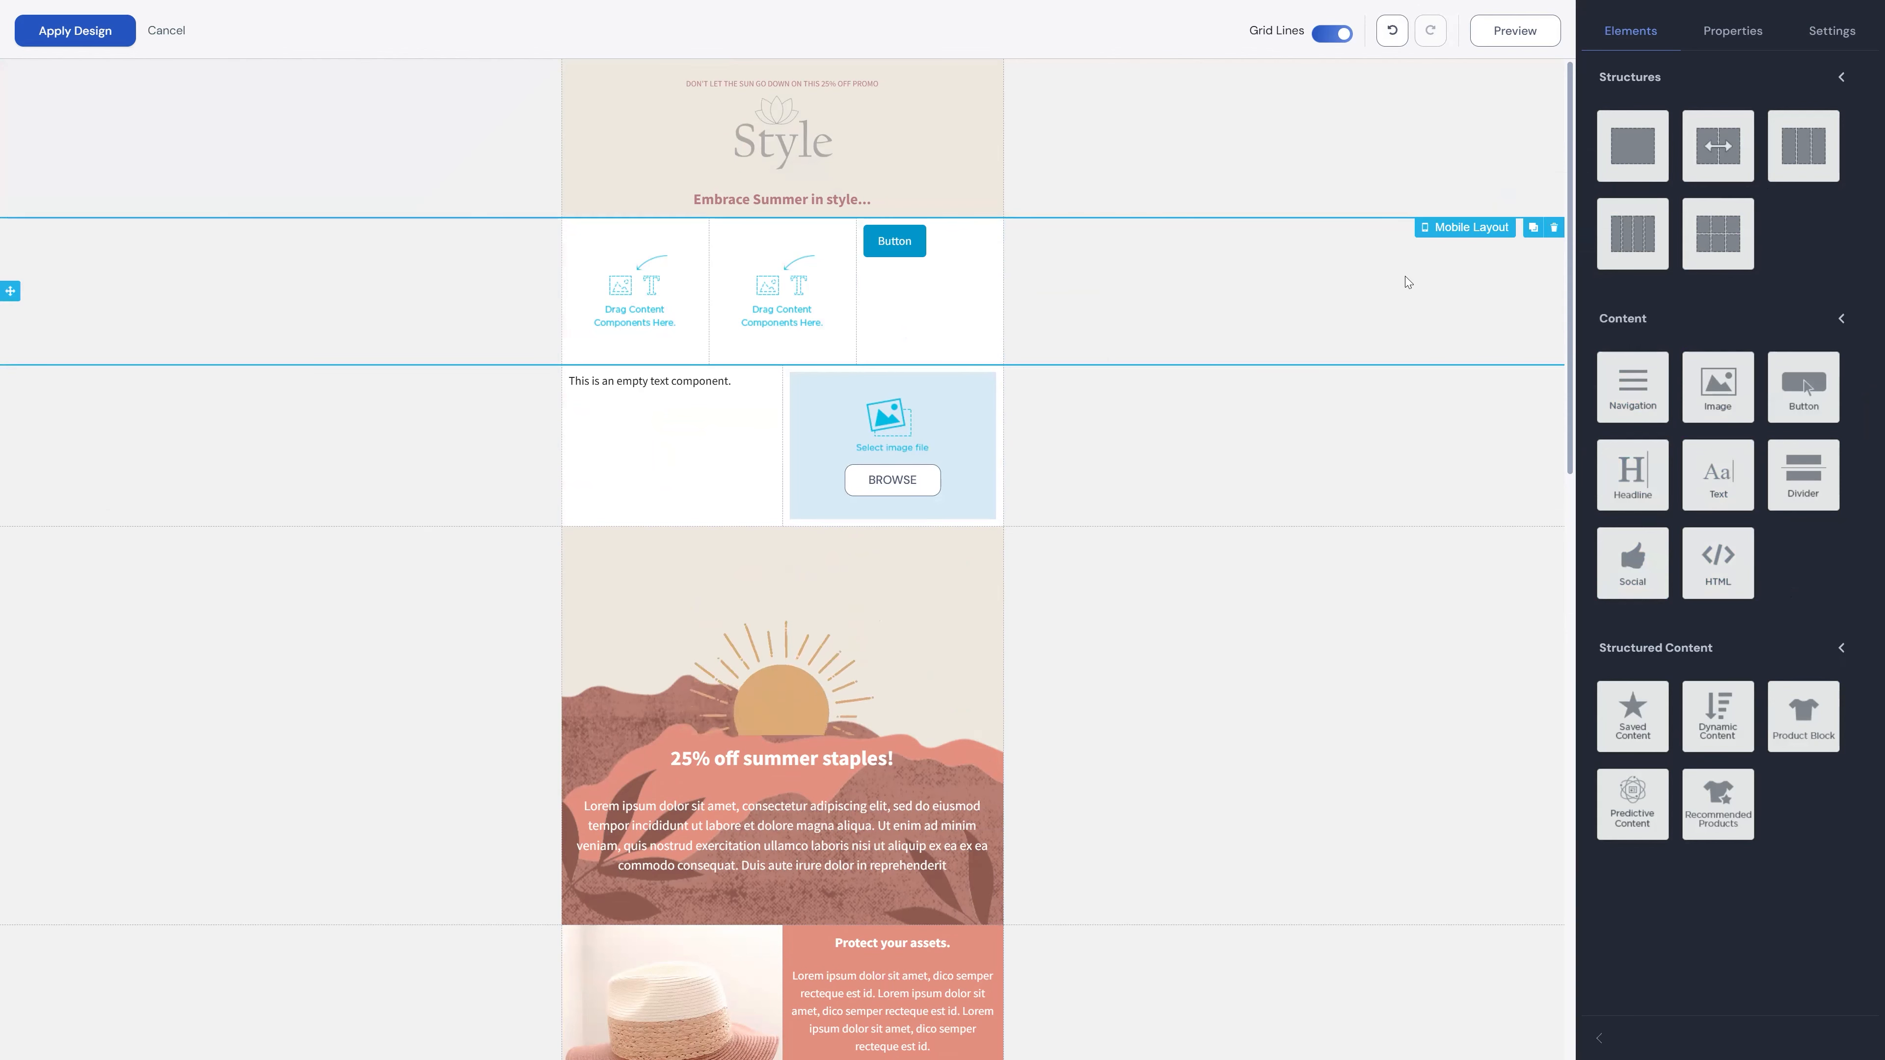
# Insert a Saved Content block between the Beach Straw Sun Hats section and the footer.
pyautogui.scroll(-3, 1195, 534)
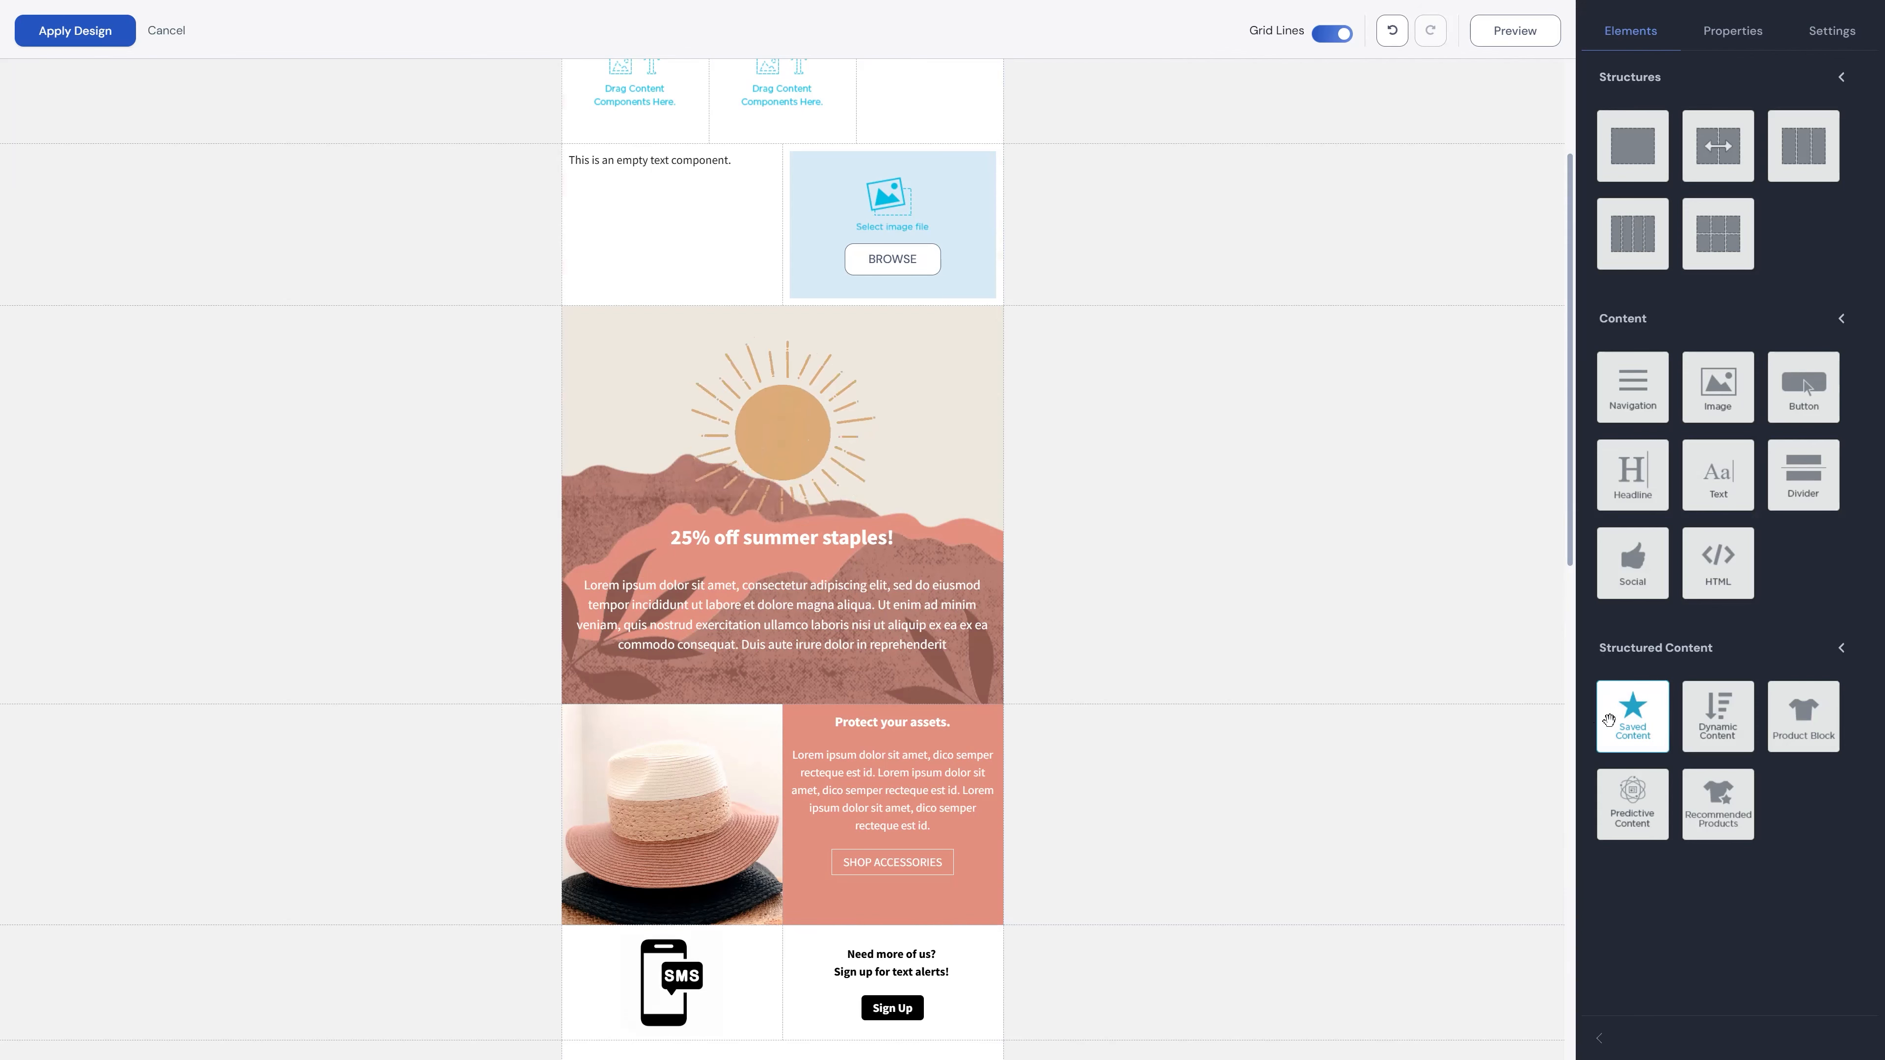
pyautogui.scroll(-3, 1295, 715)
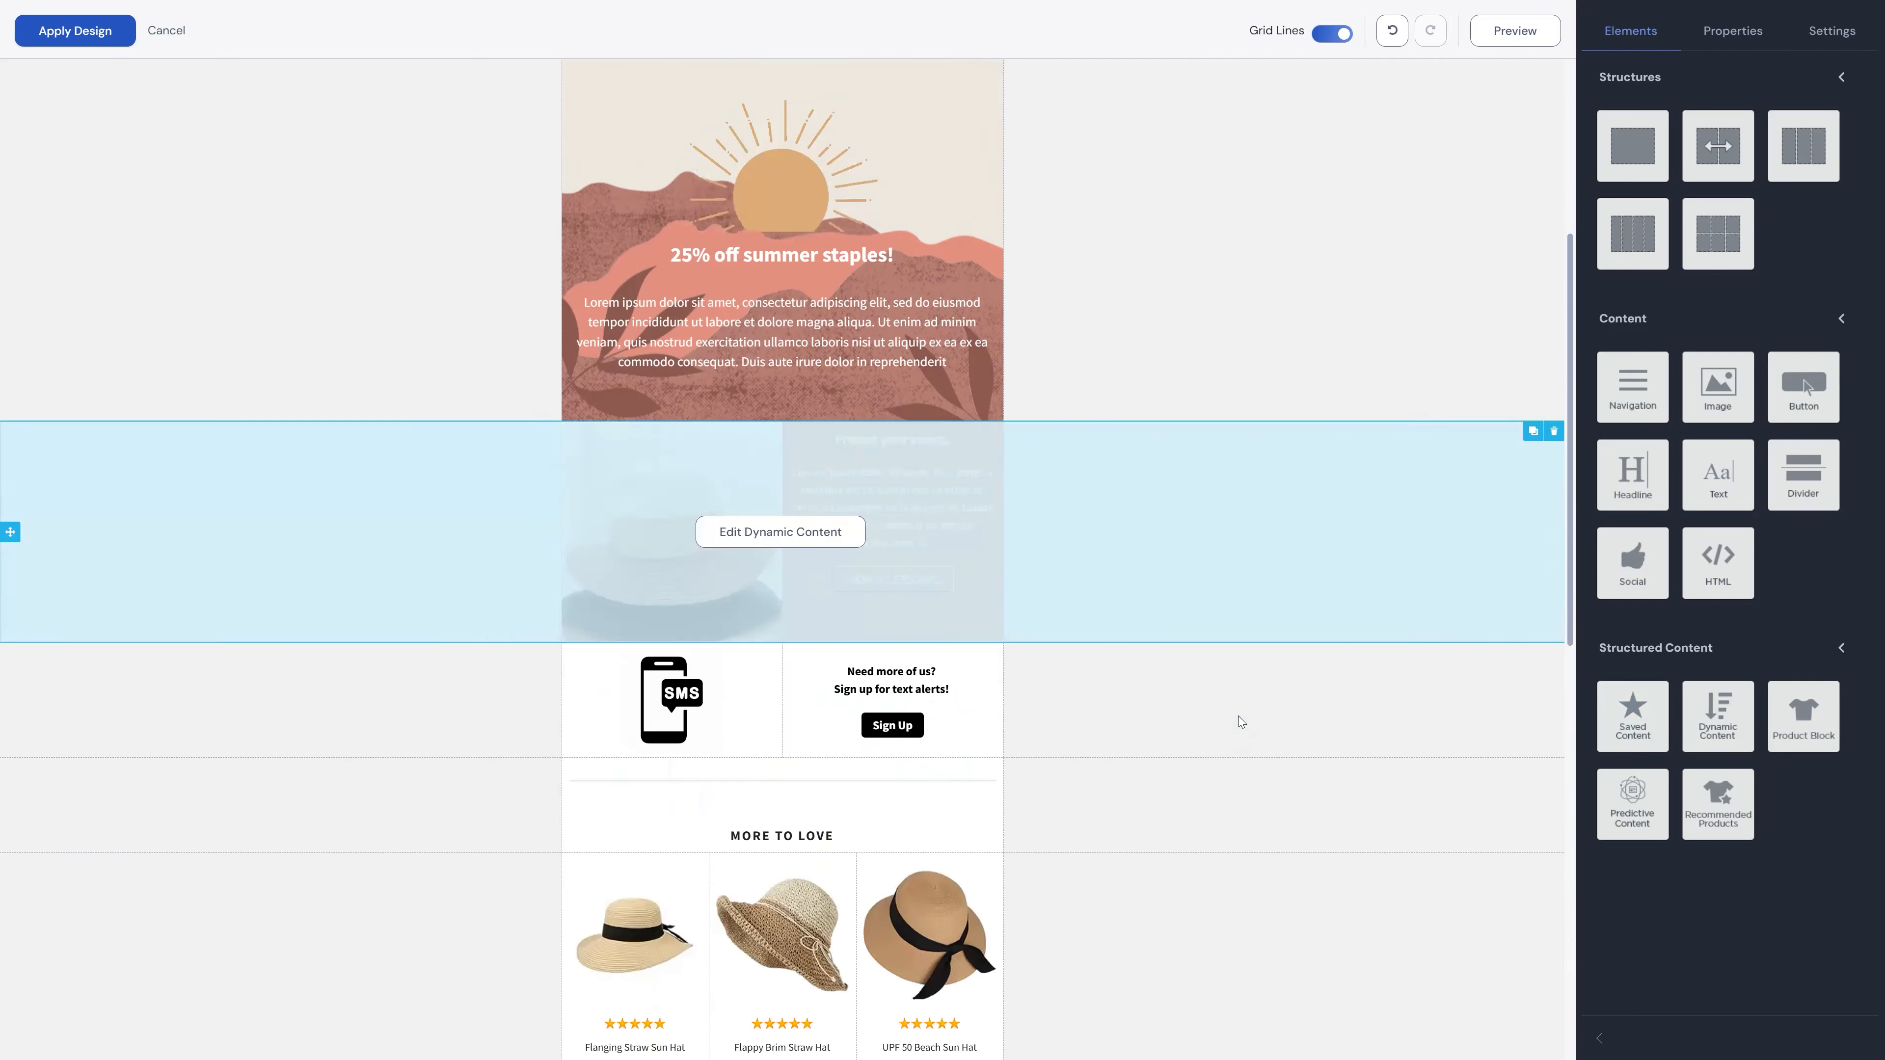
pyautogui.scroll(-7, 1238, 715)
pyautogui.scroll(-3, 1142, 817)
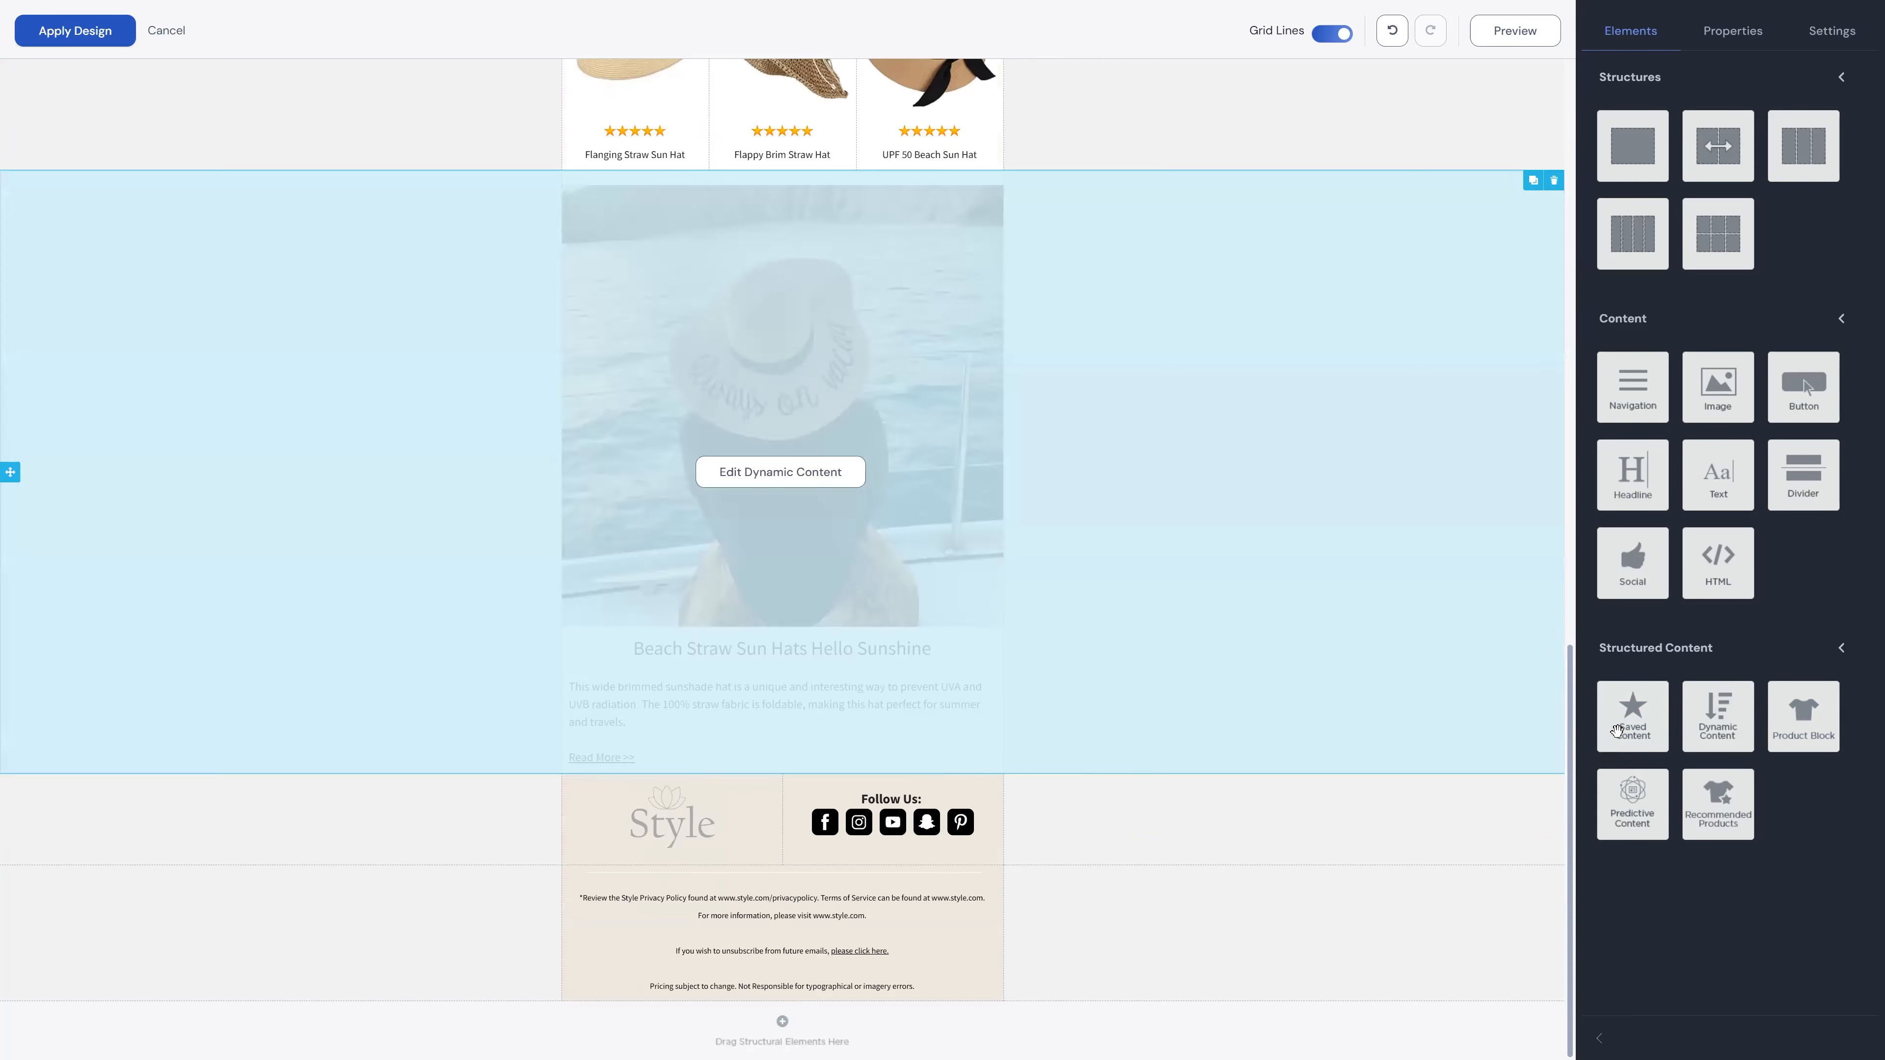
pyautogui.moveTo(1633, 717); pyautogui.dragTo(1521, 777)
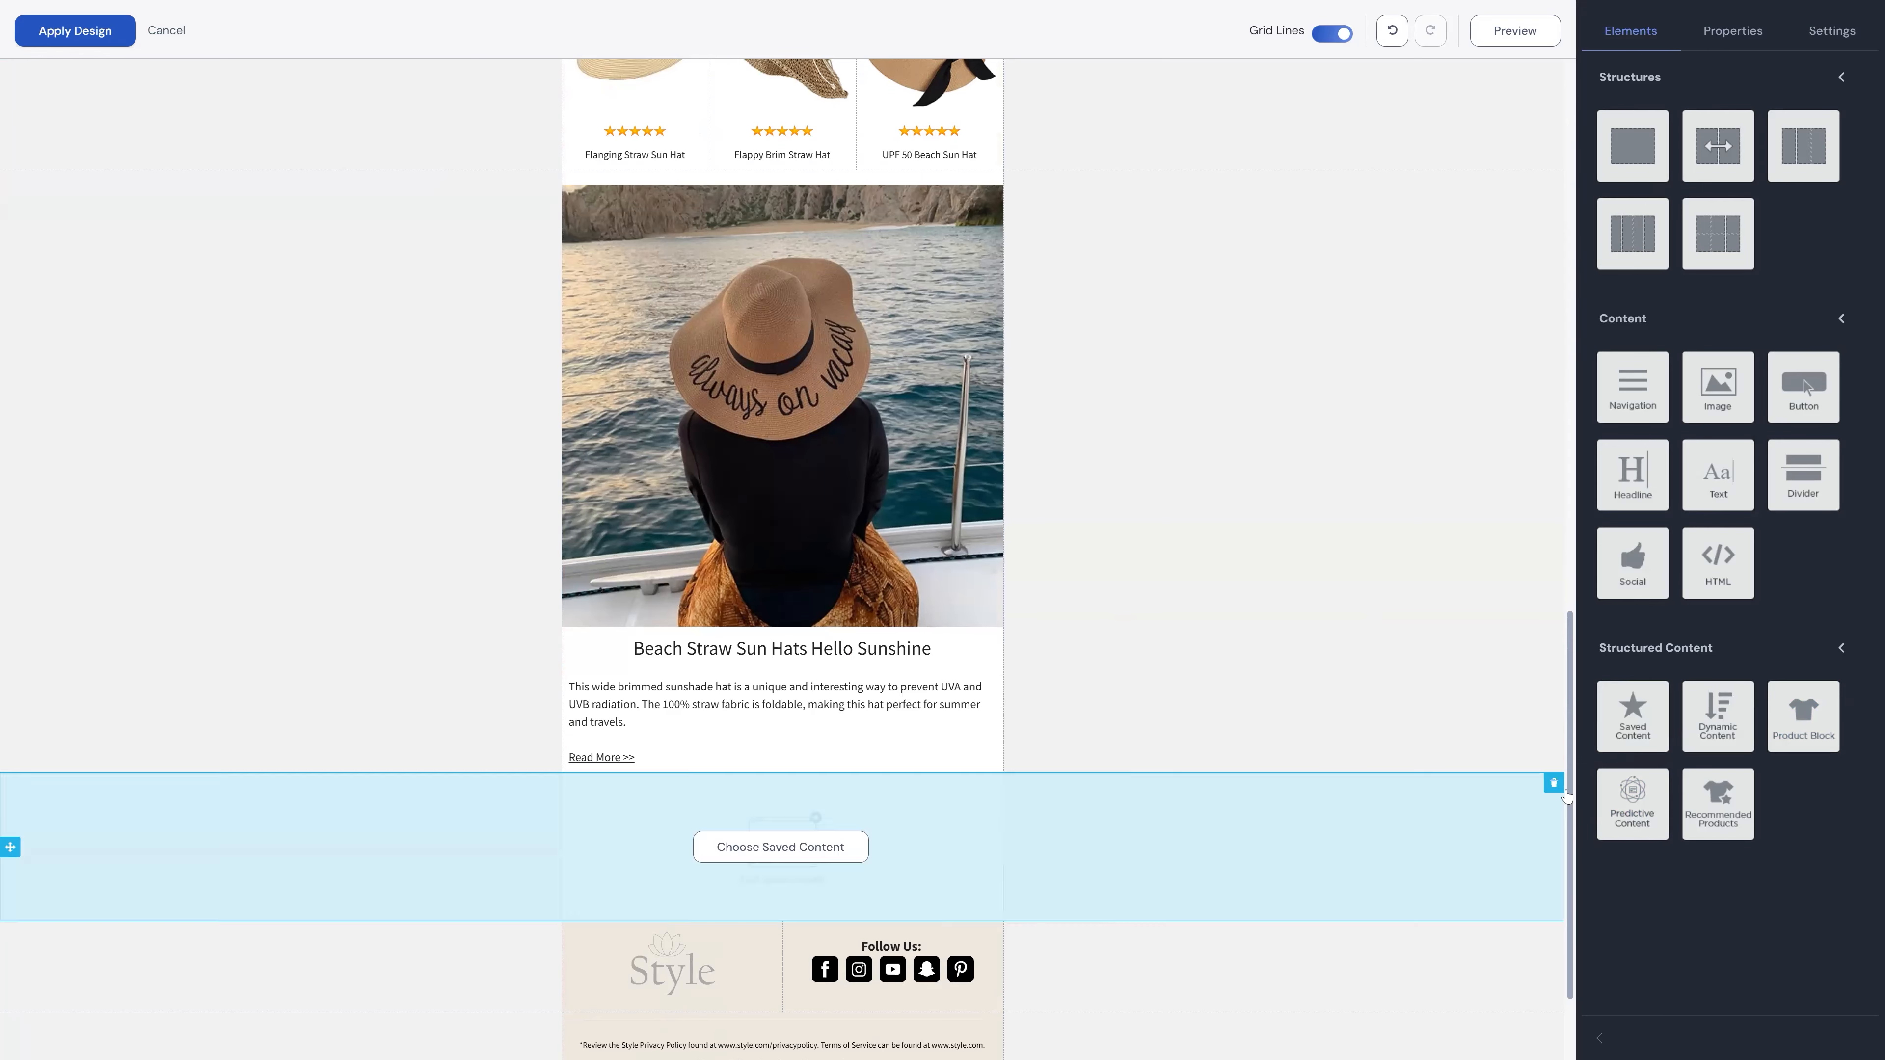
# Delete the three-column row and the two-column row below the email header.
pyautogui.moveTo(1569, 796); pyautogui.dragTo(1548, 220)
pyautogui.click(1553, 228)
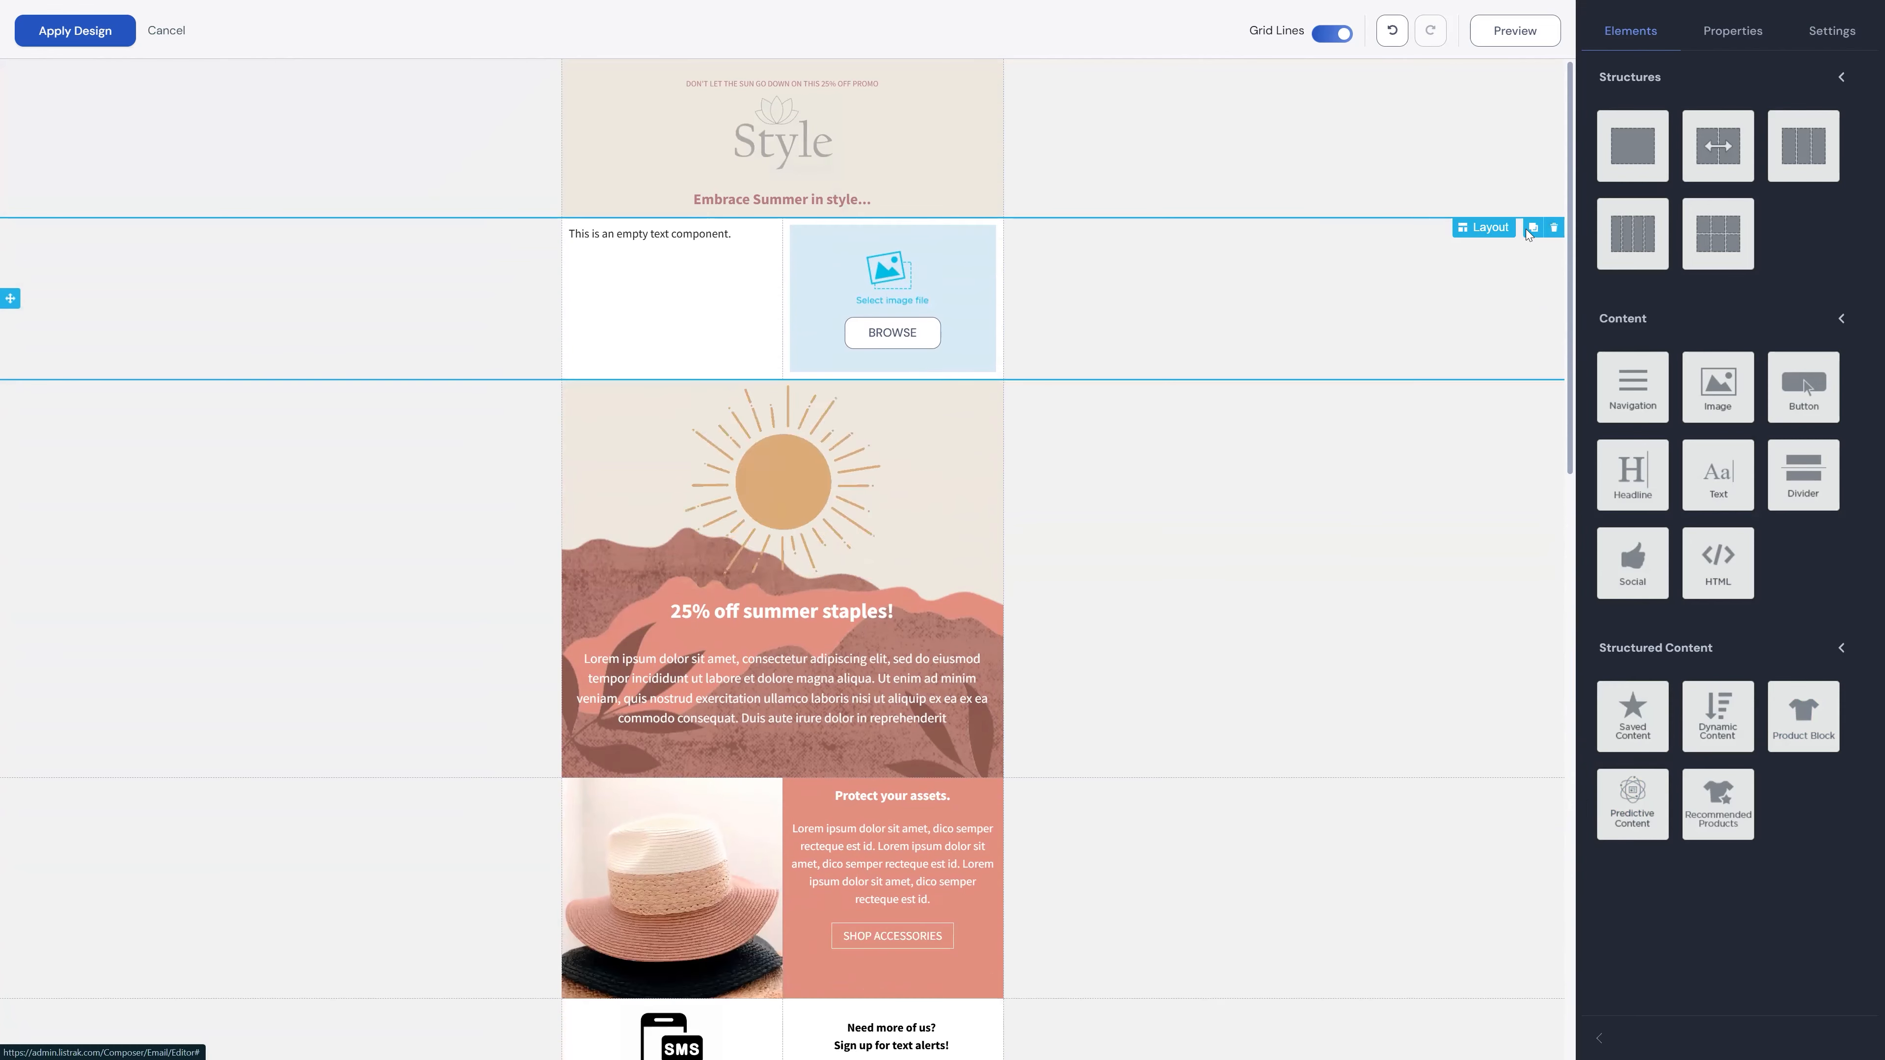
pyautogui.click(1553, 228)
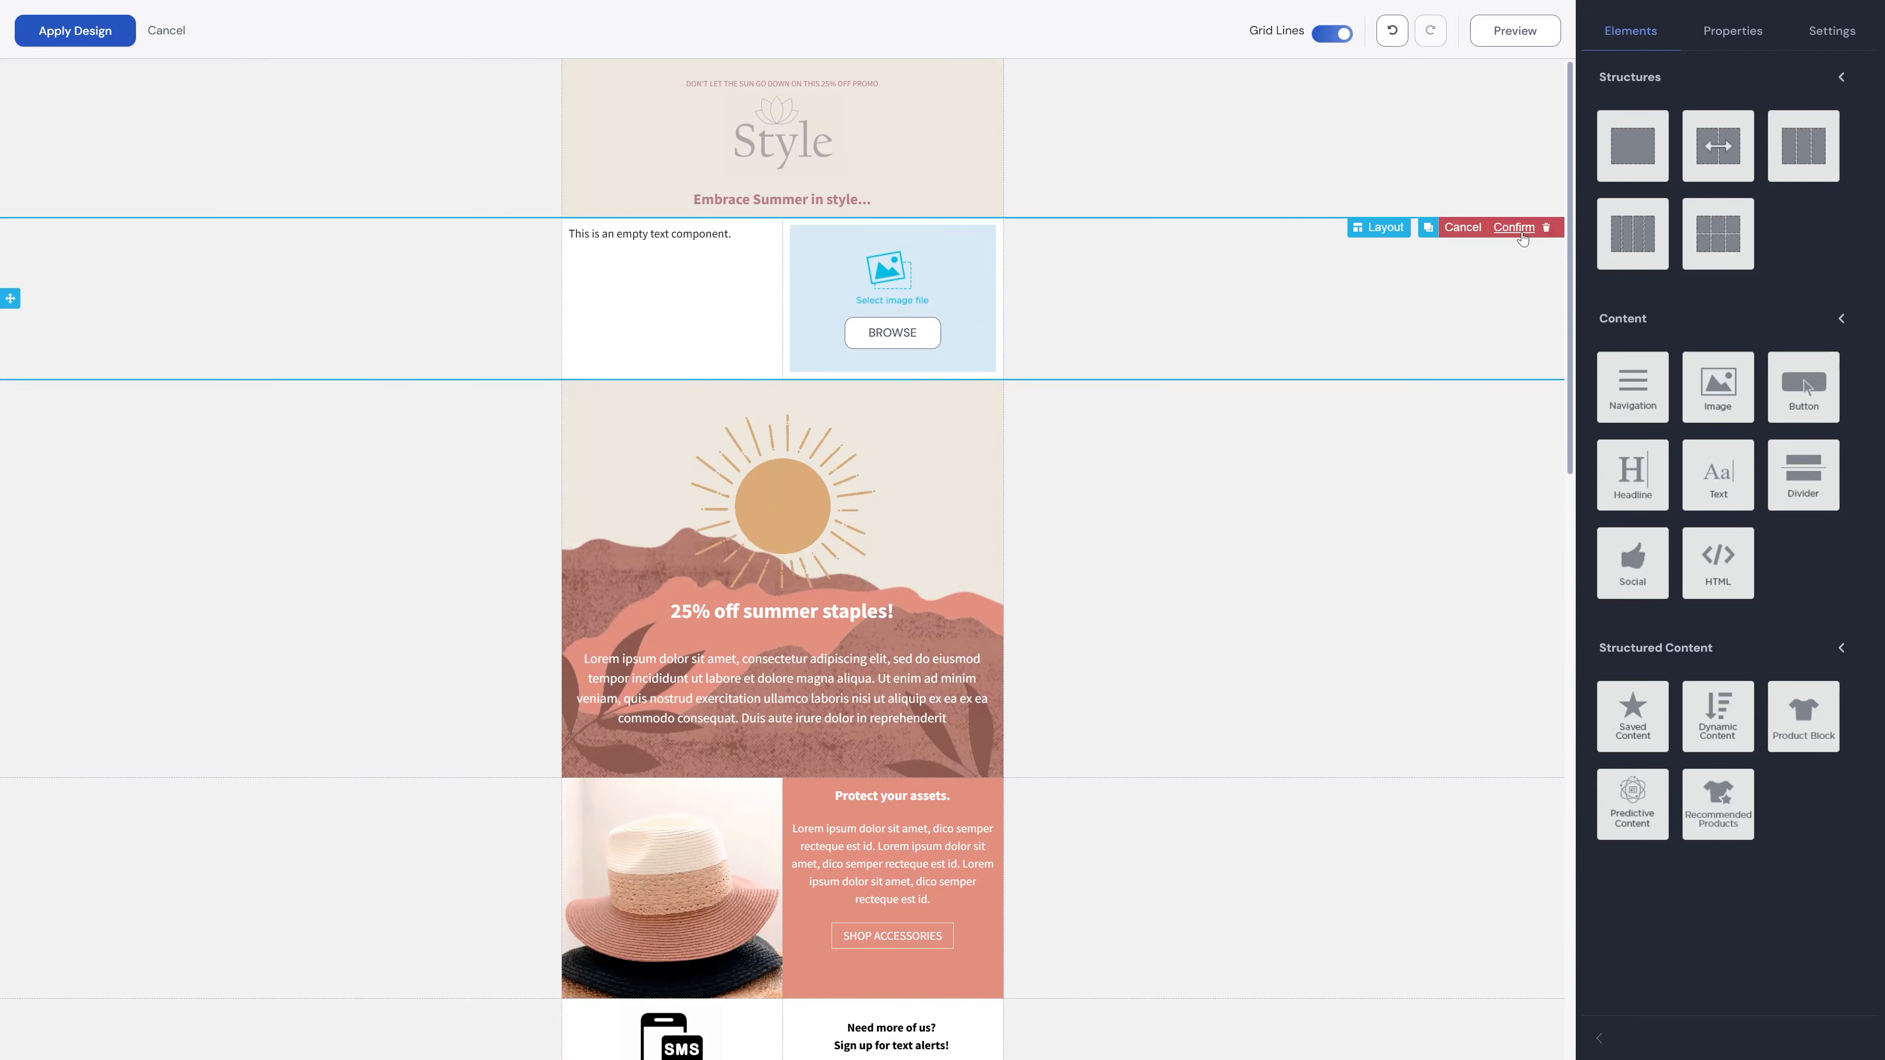
pyautogui.click(1522, 230)
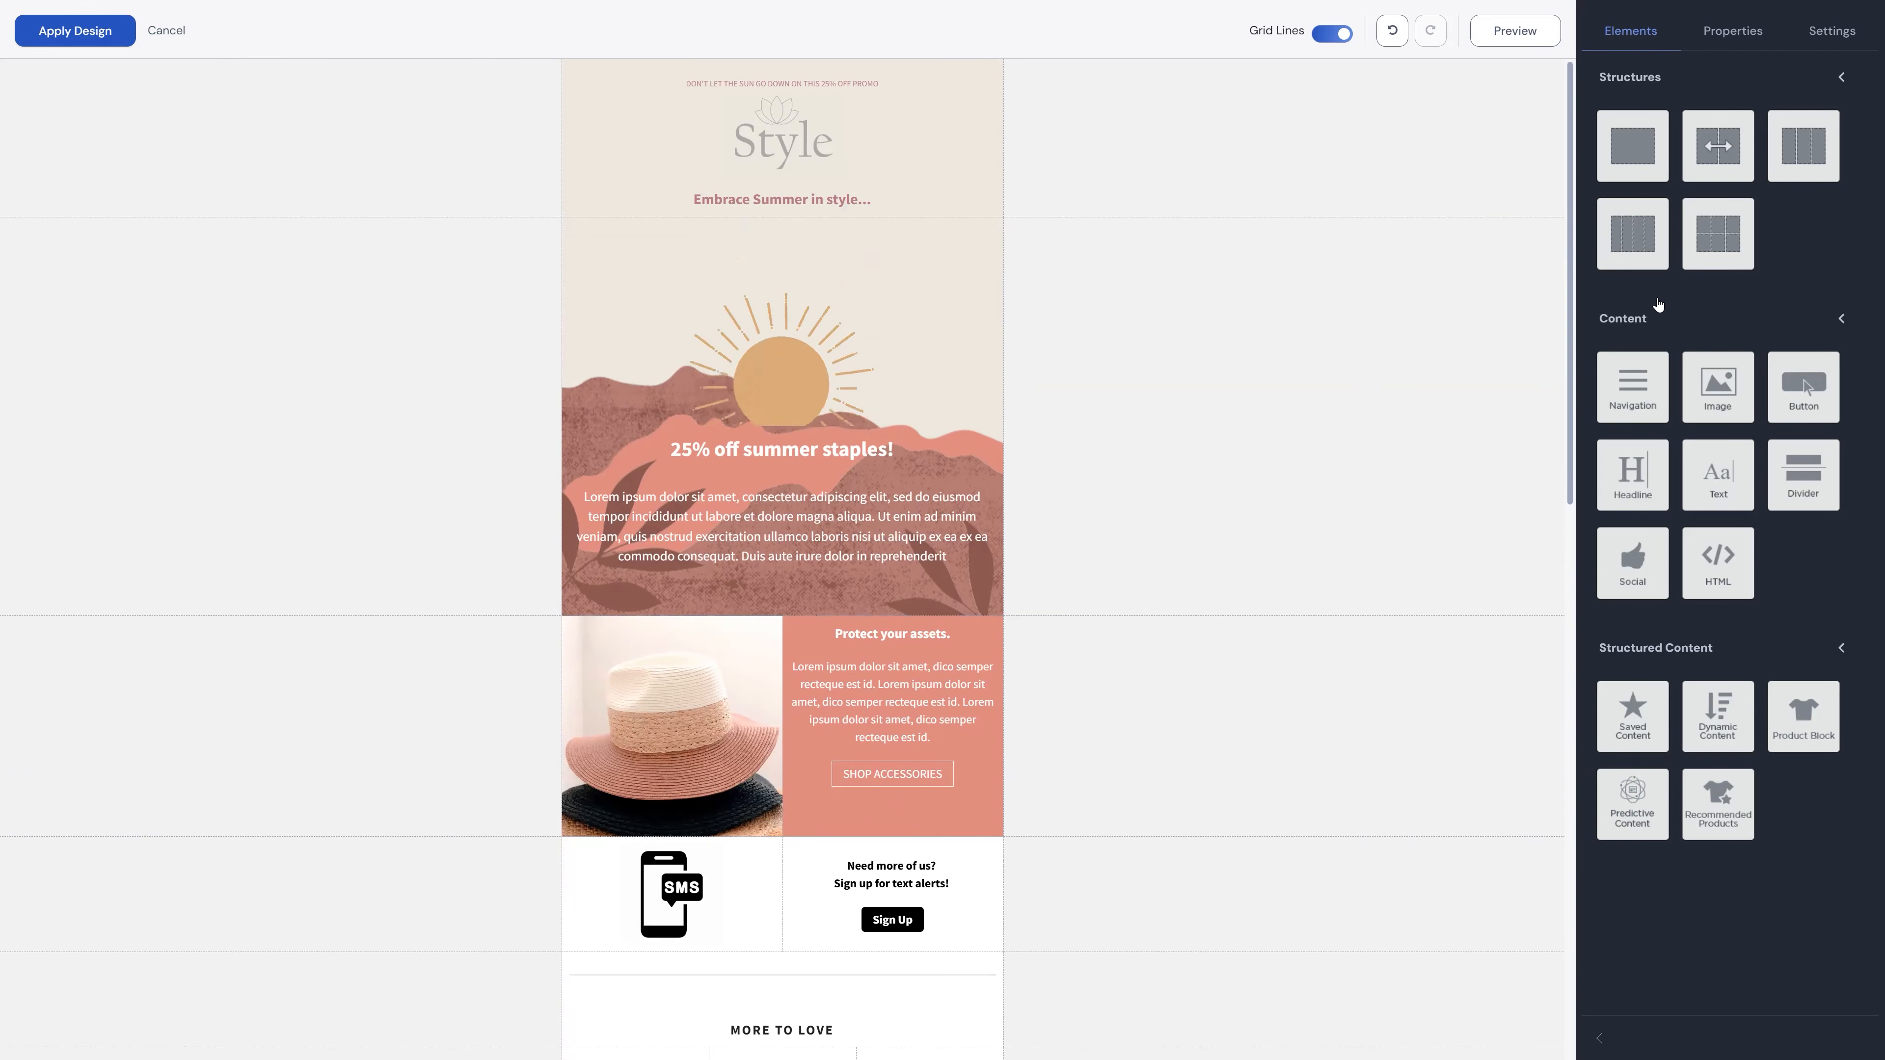
# Insert a four-column row below the 25% off summer staples section and apply the two-by-two mobile layout with Center alignment.
pyautogui.moveTo(1646, 221); pyautogui.dragTo(1480, 221)
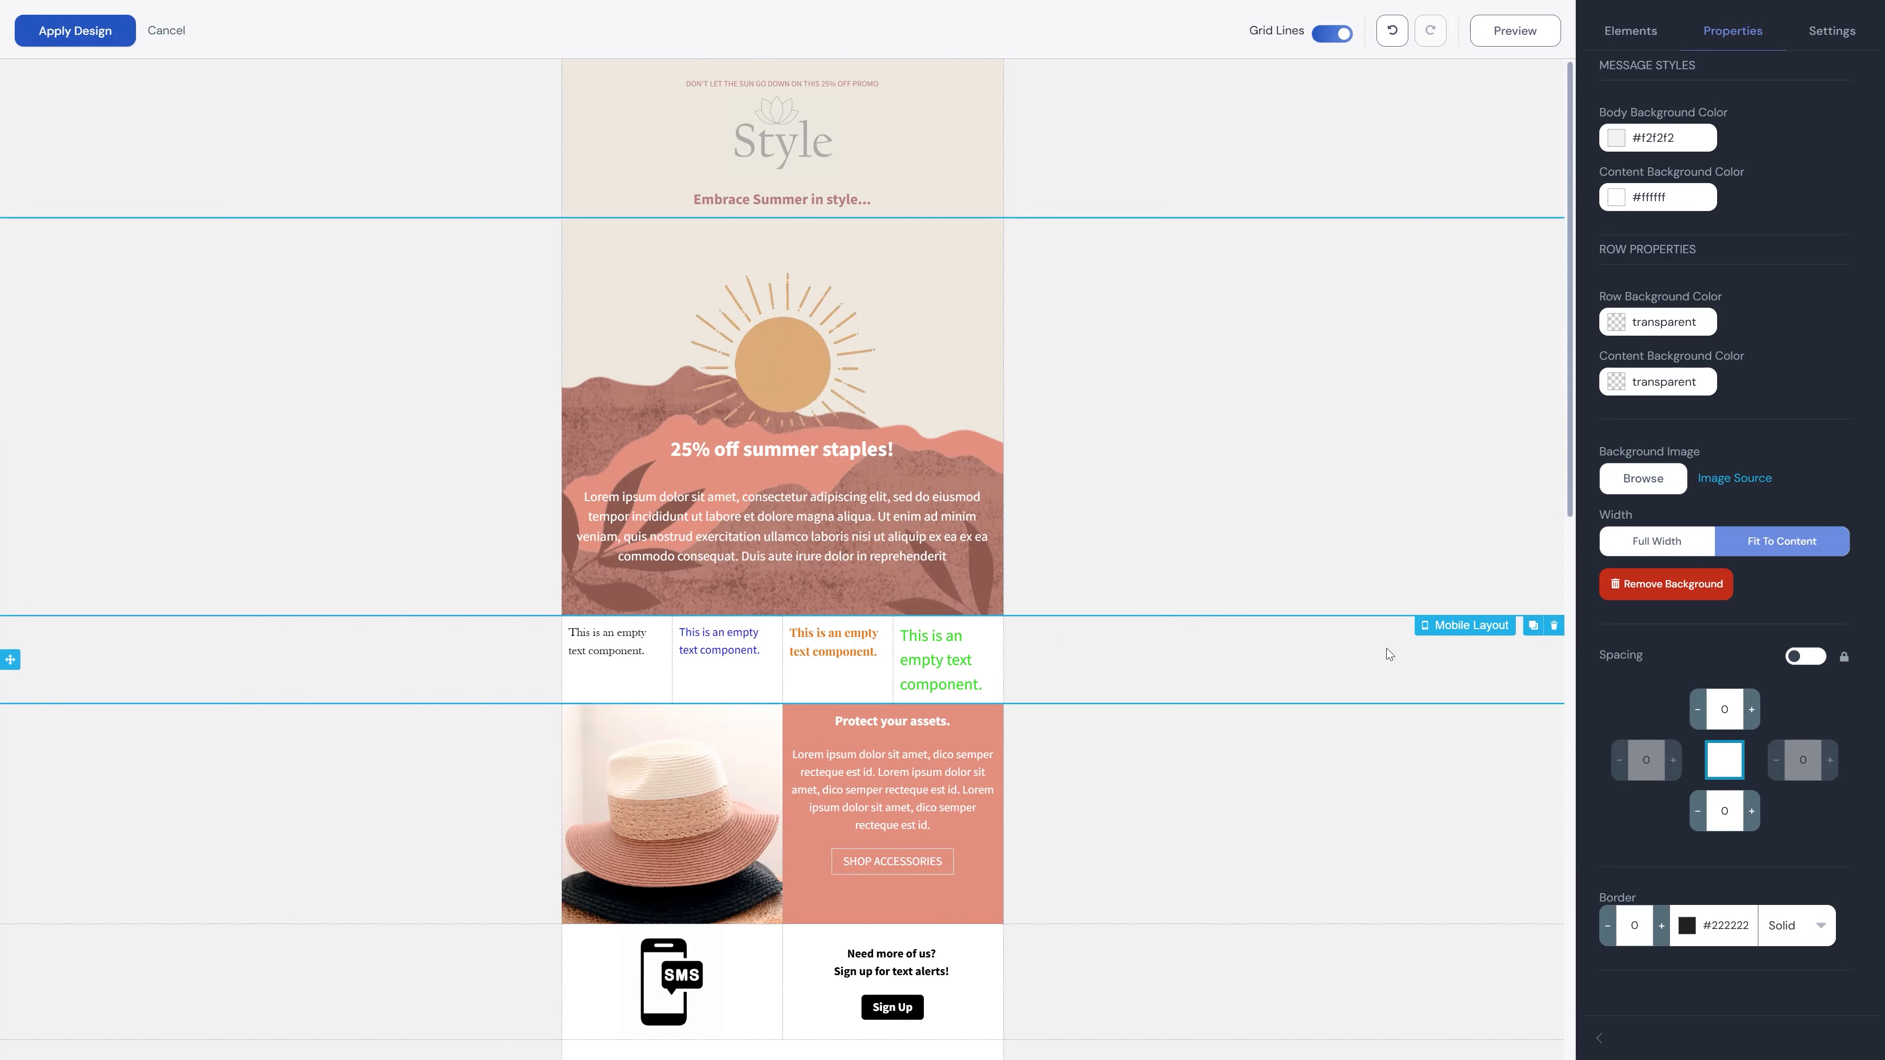
pyautogui.click(1446, 629)
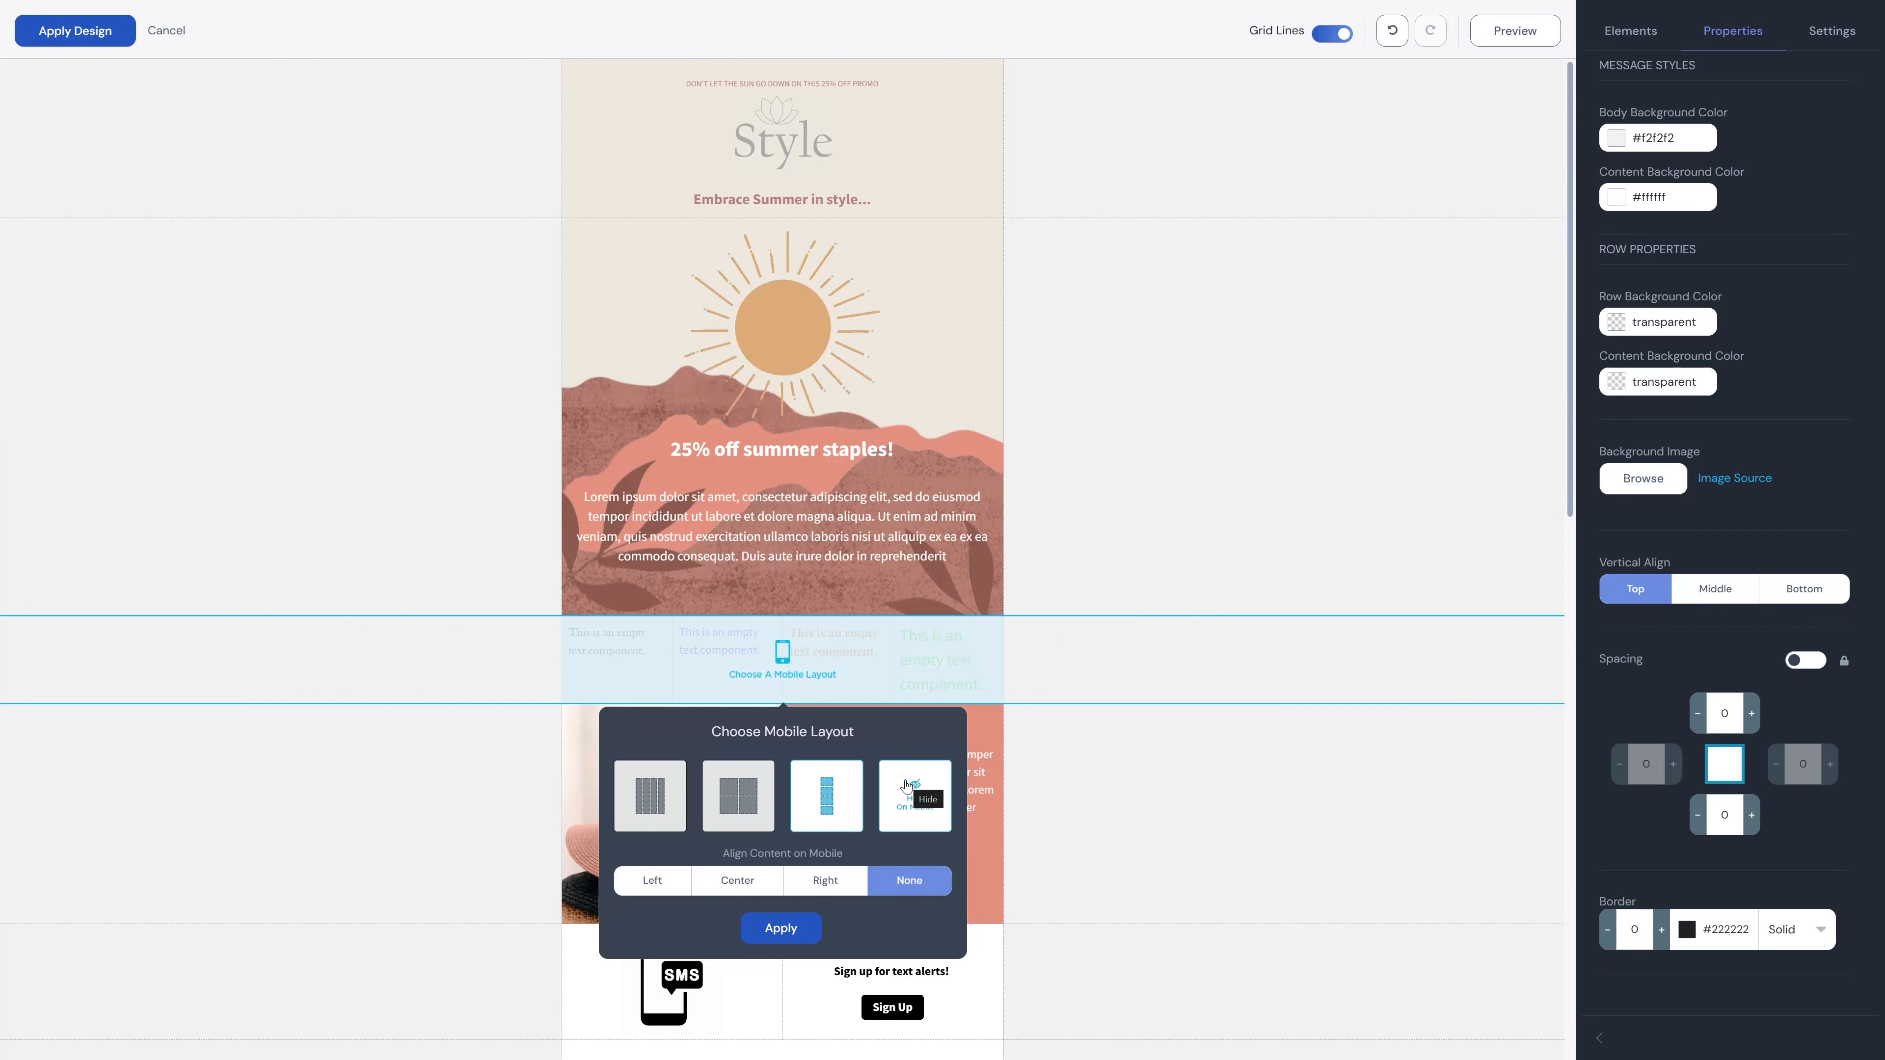
pyautogui.click(662, 792)
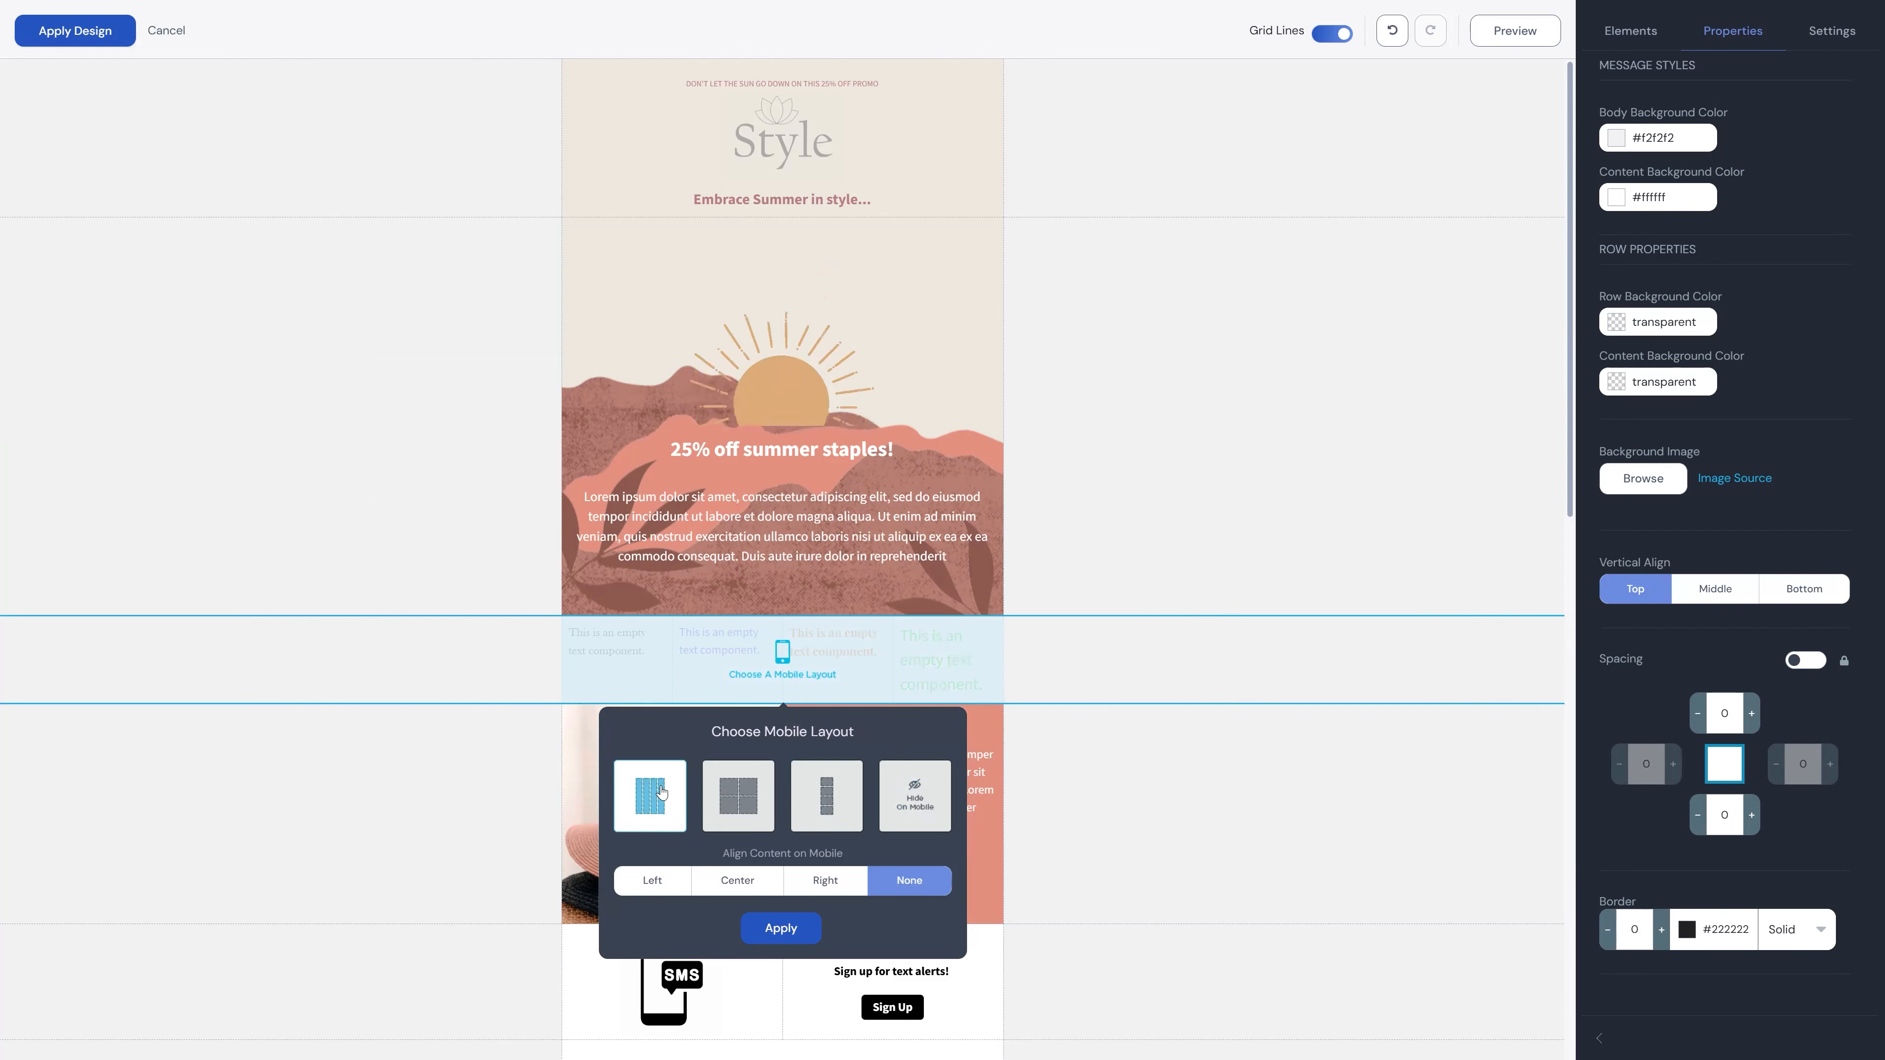
pyautogui.click(735, 793)
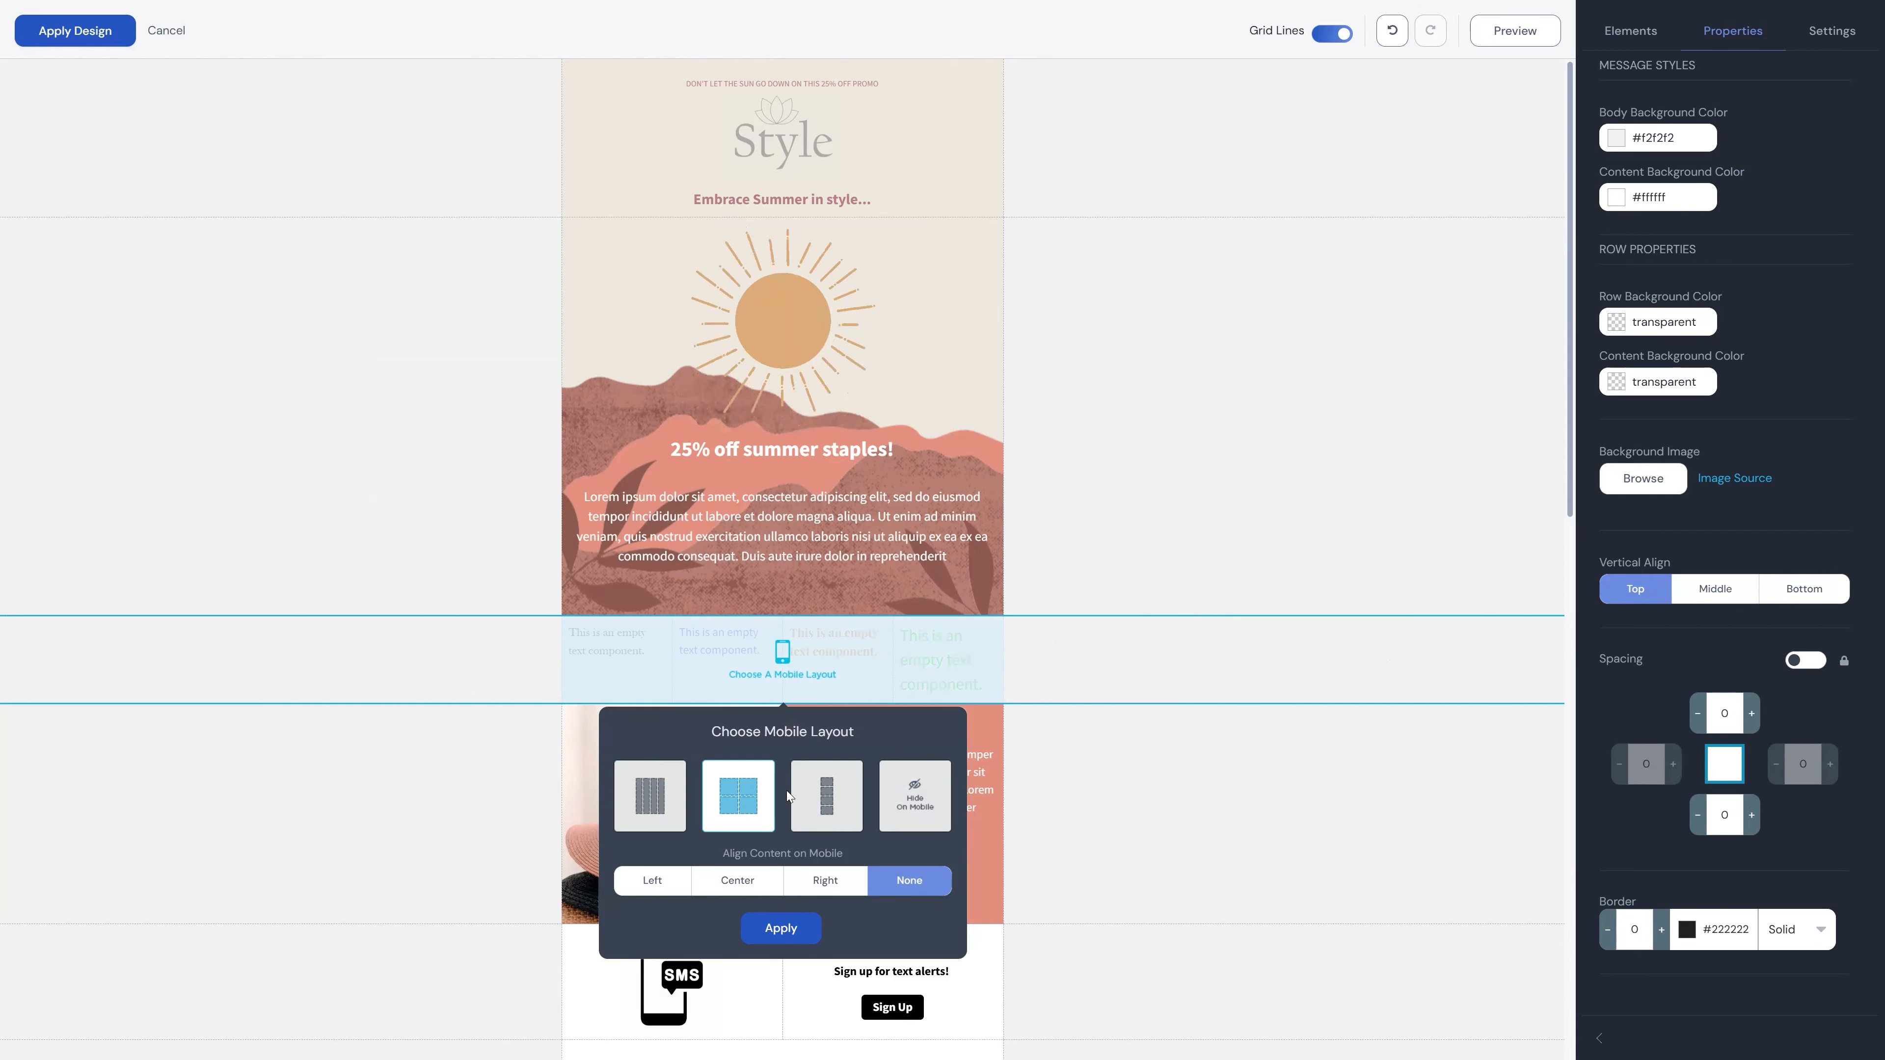
pyautogui.click(837, 798)
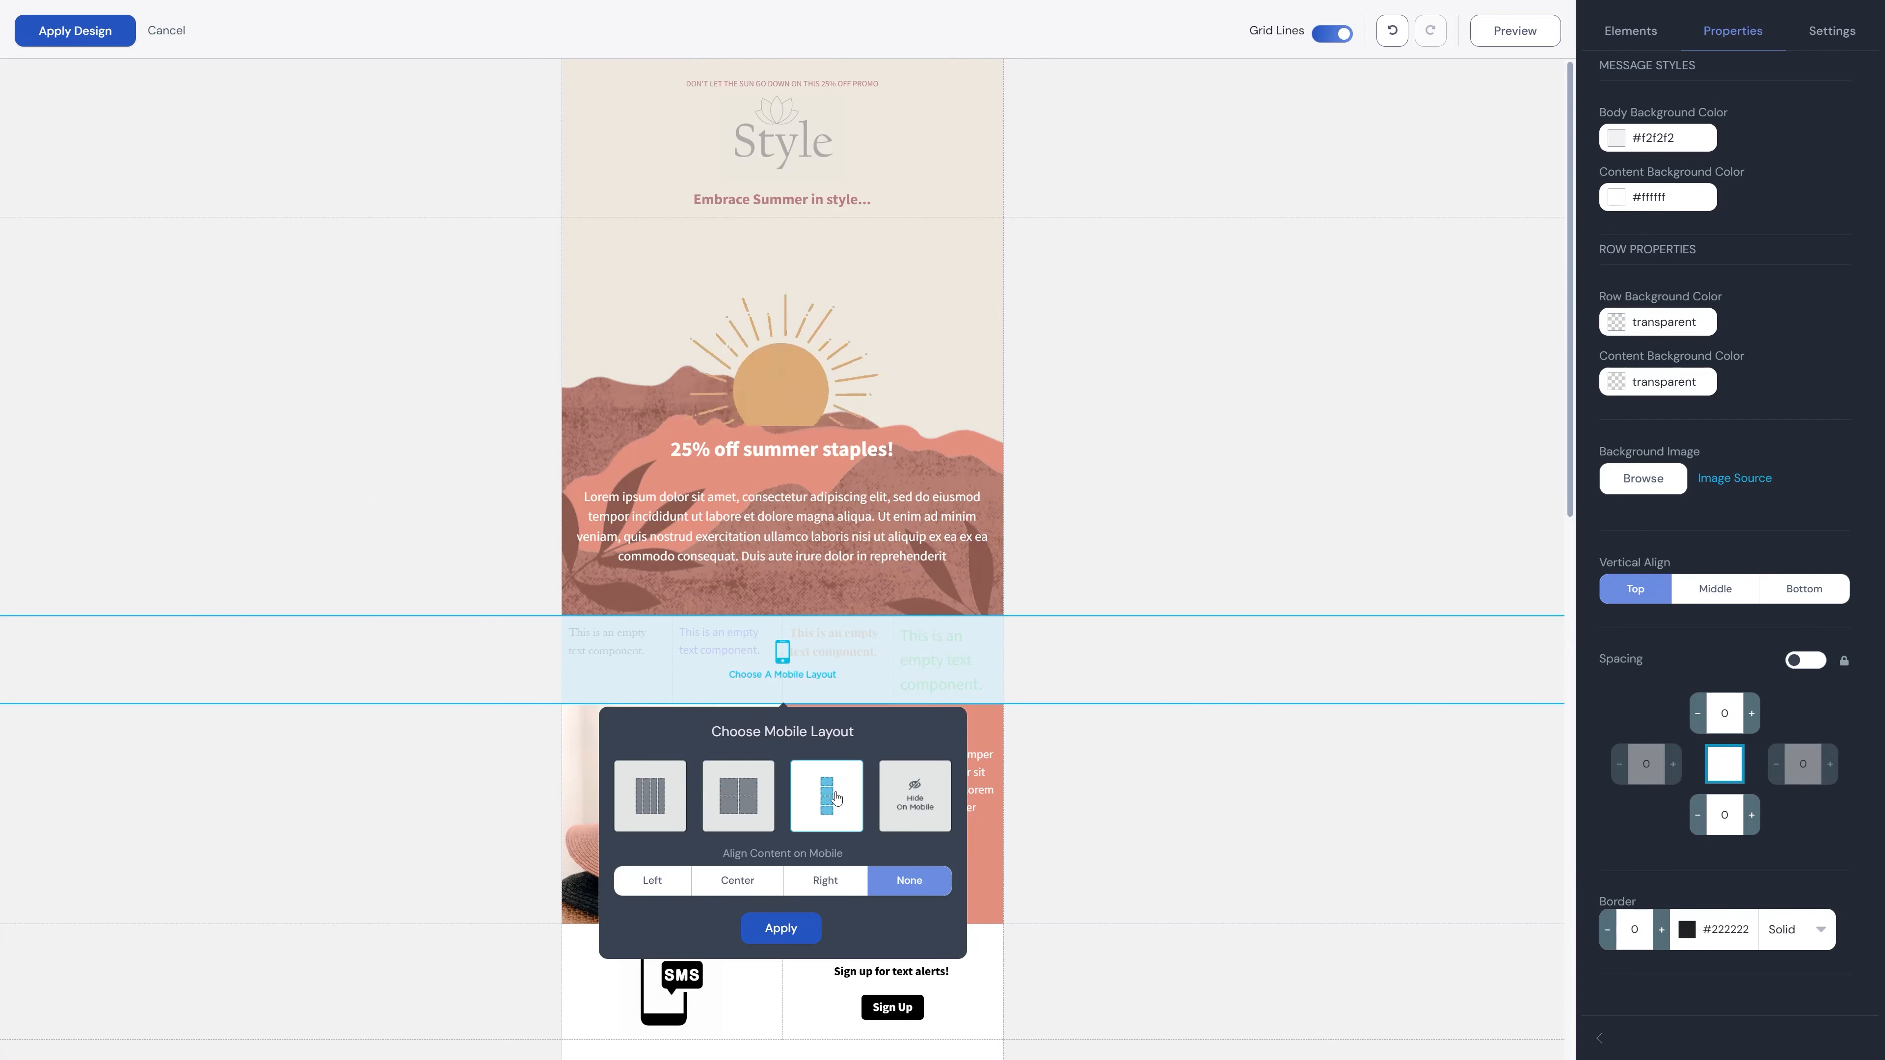
pyautogui.click(923, 798)
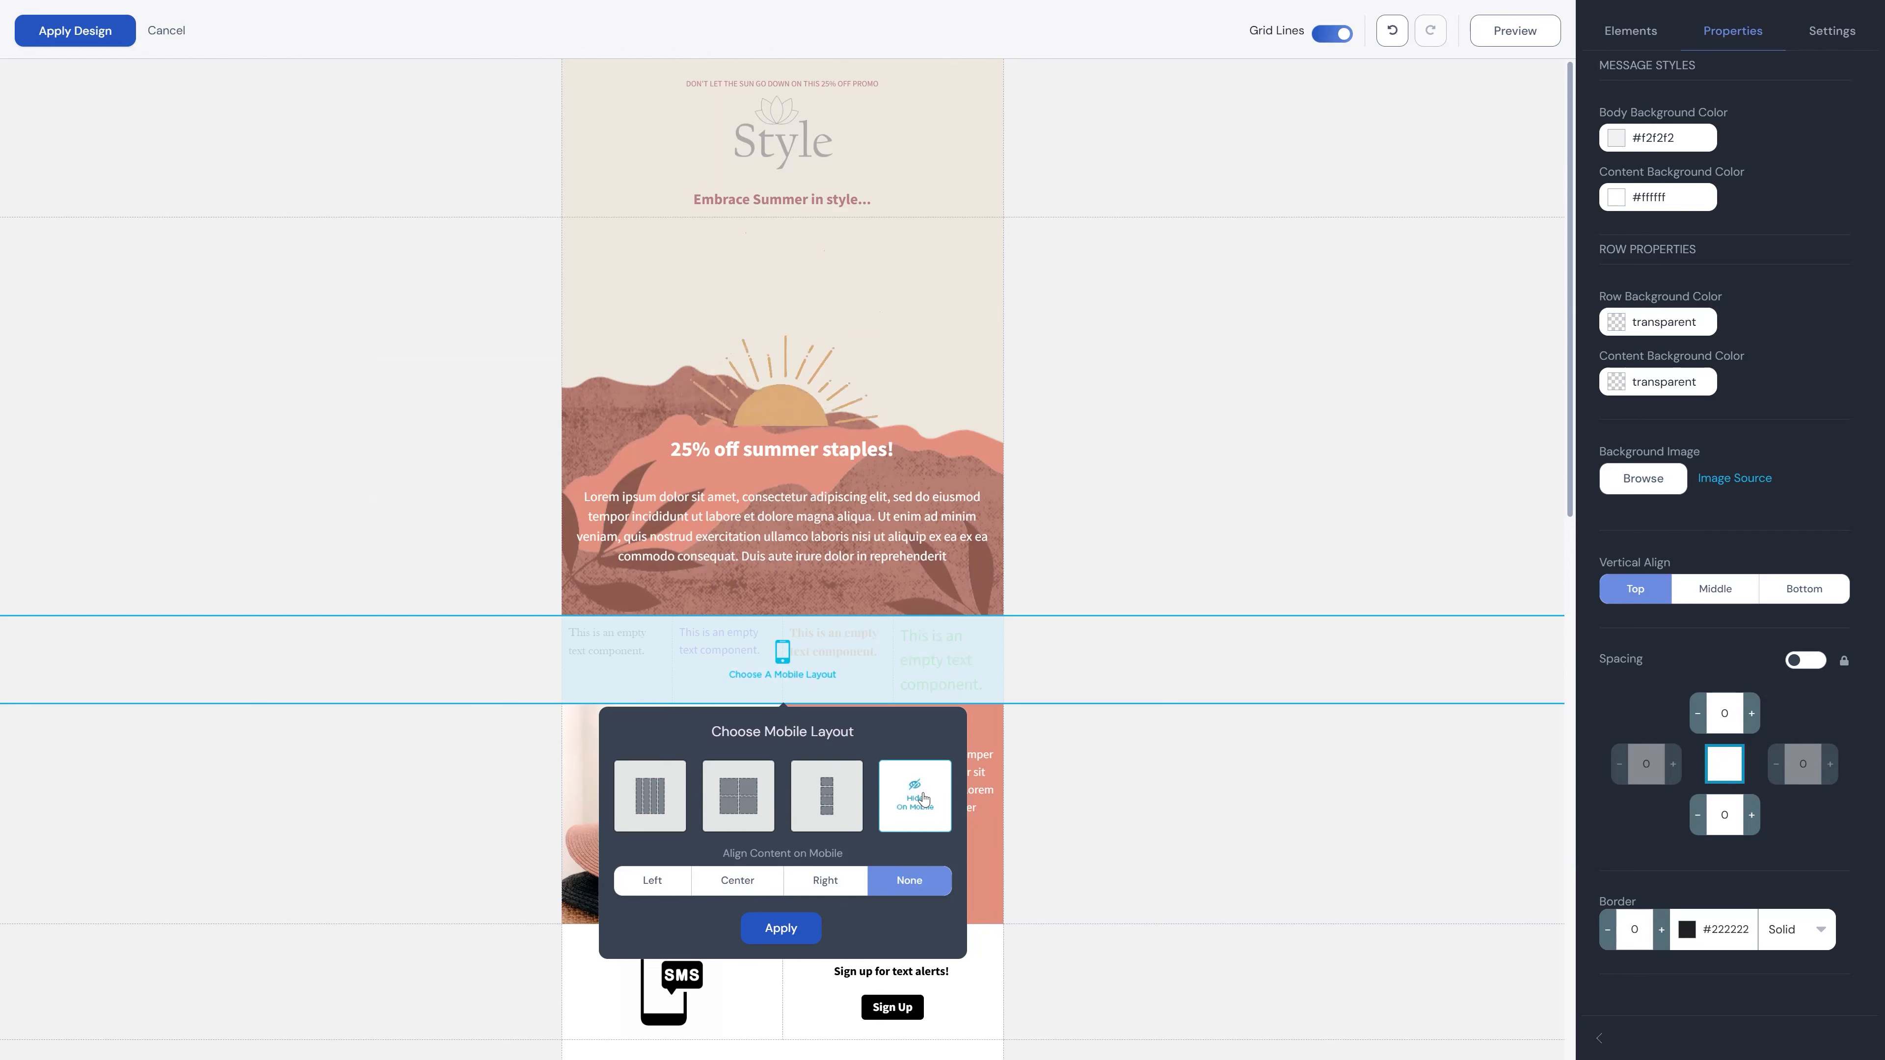
pyautogui.click(739, 797)
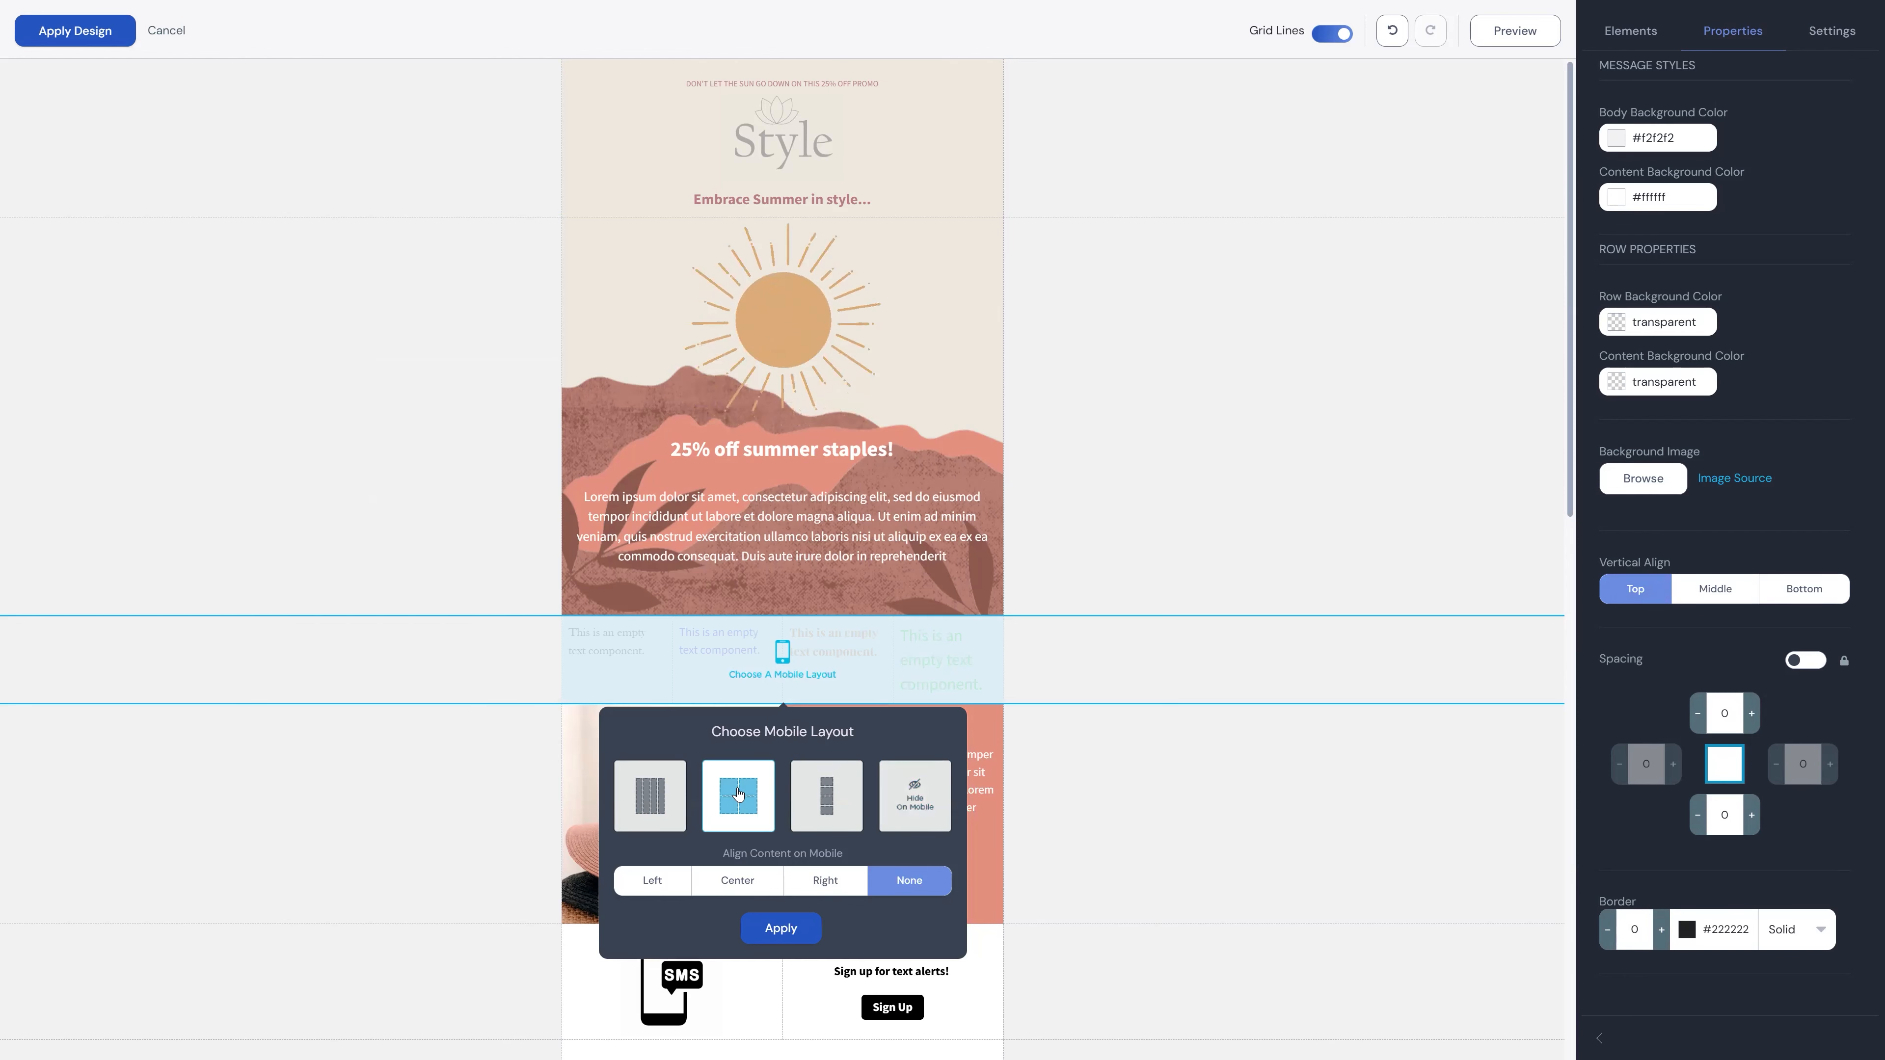
pyautogui.click(725, 883)
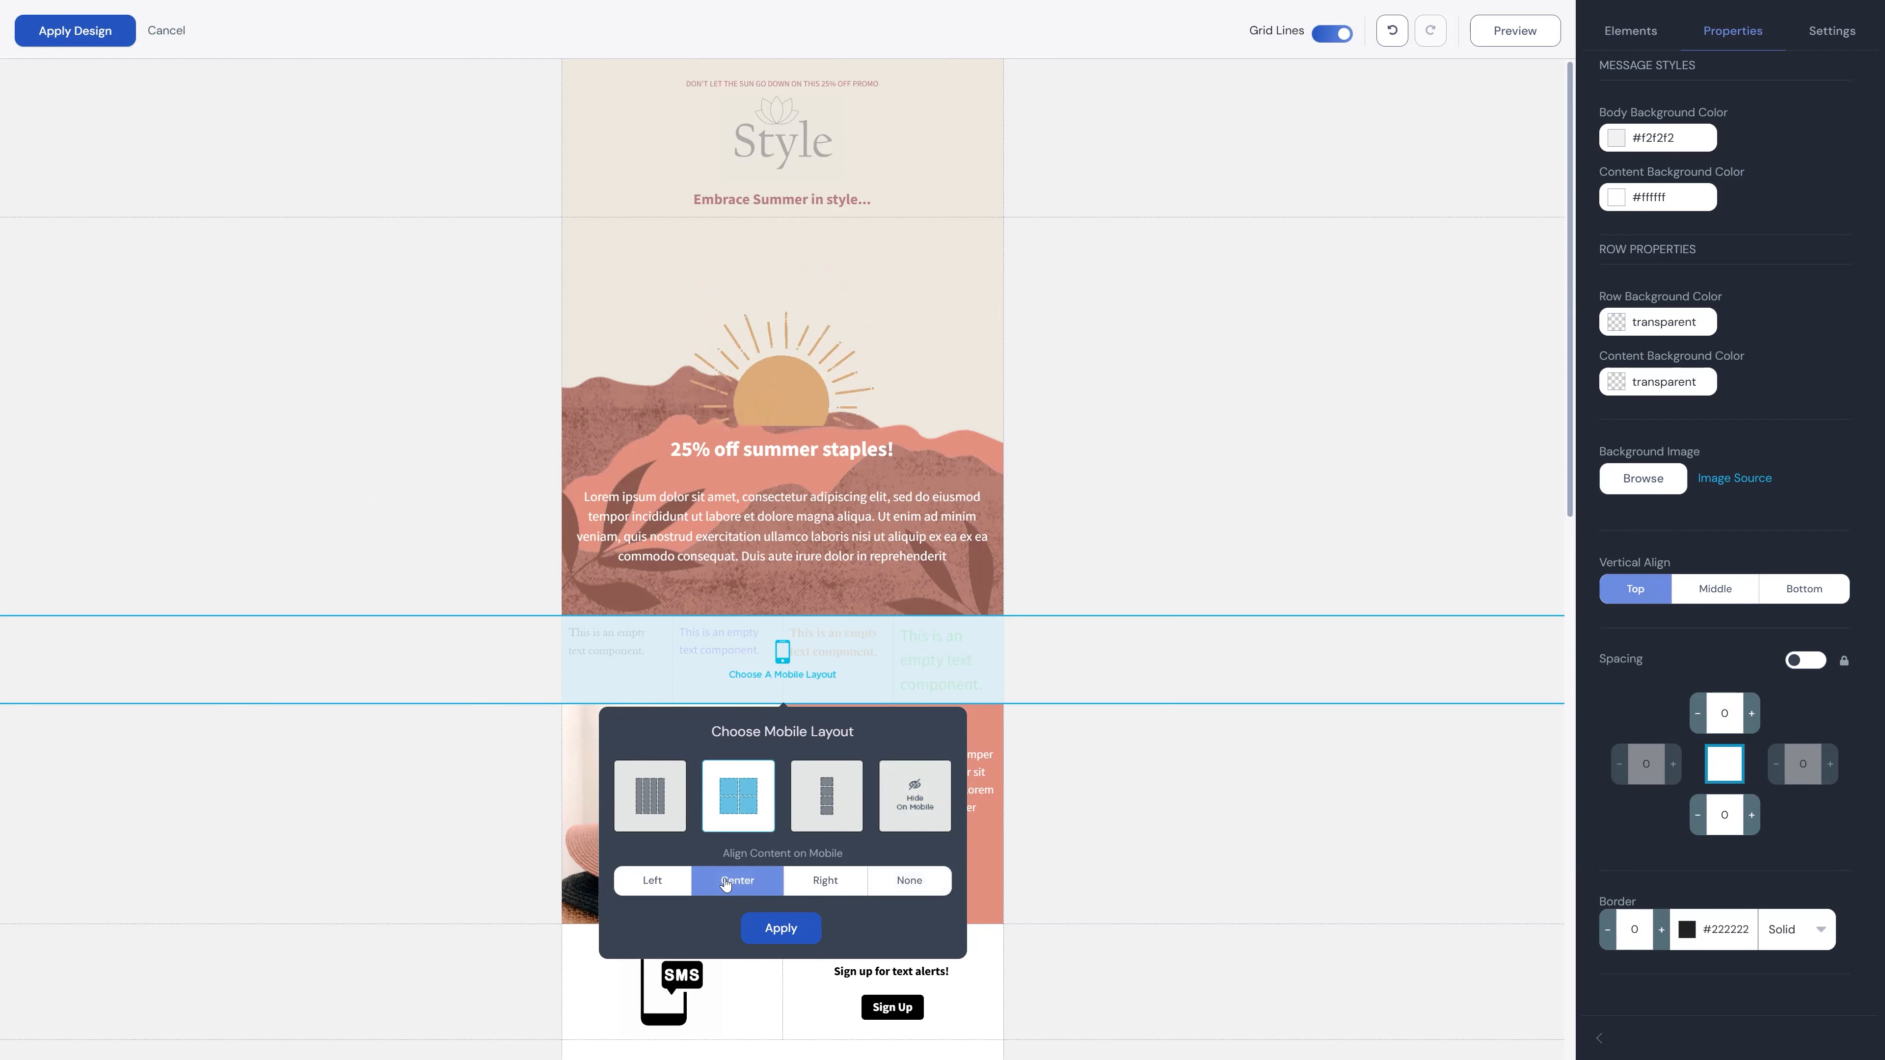
pyautogui.click(785, 934)
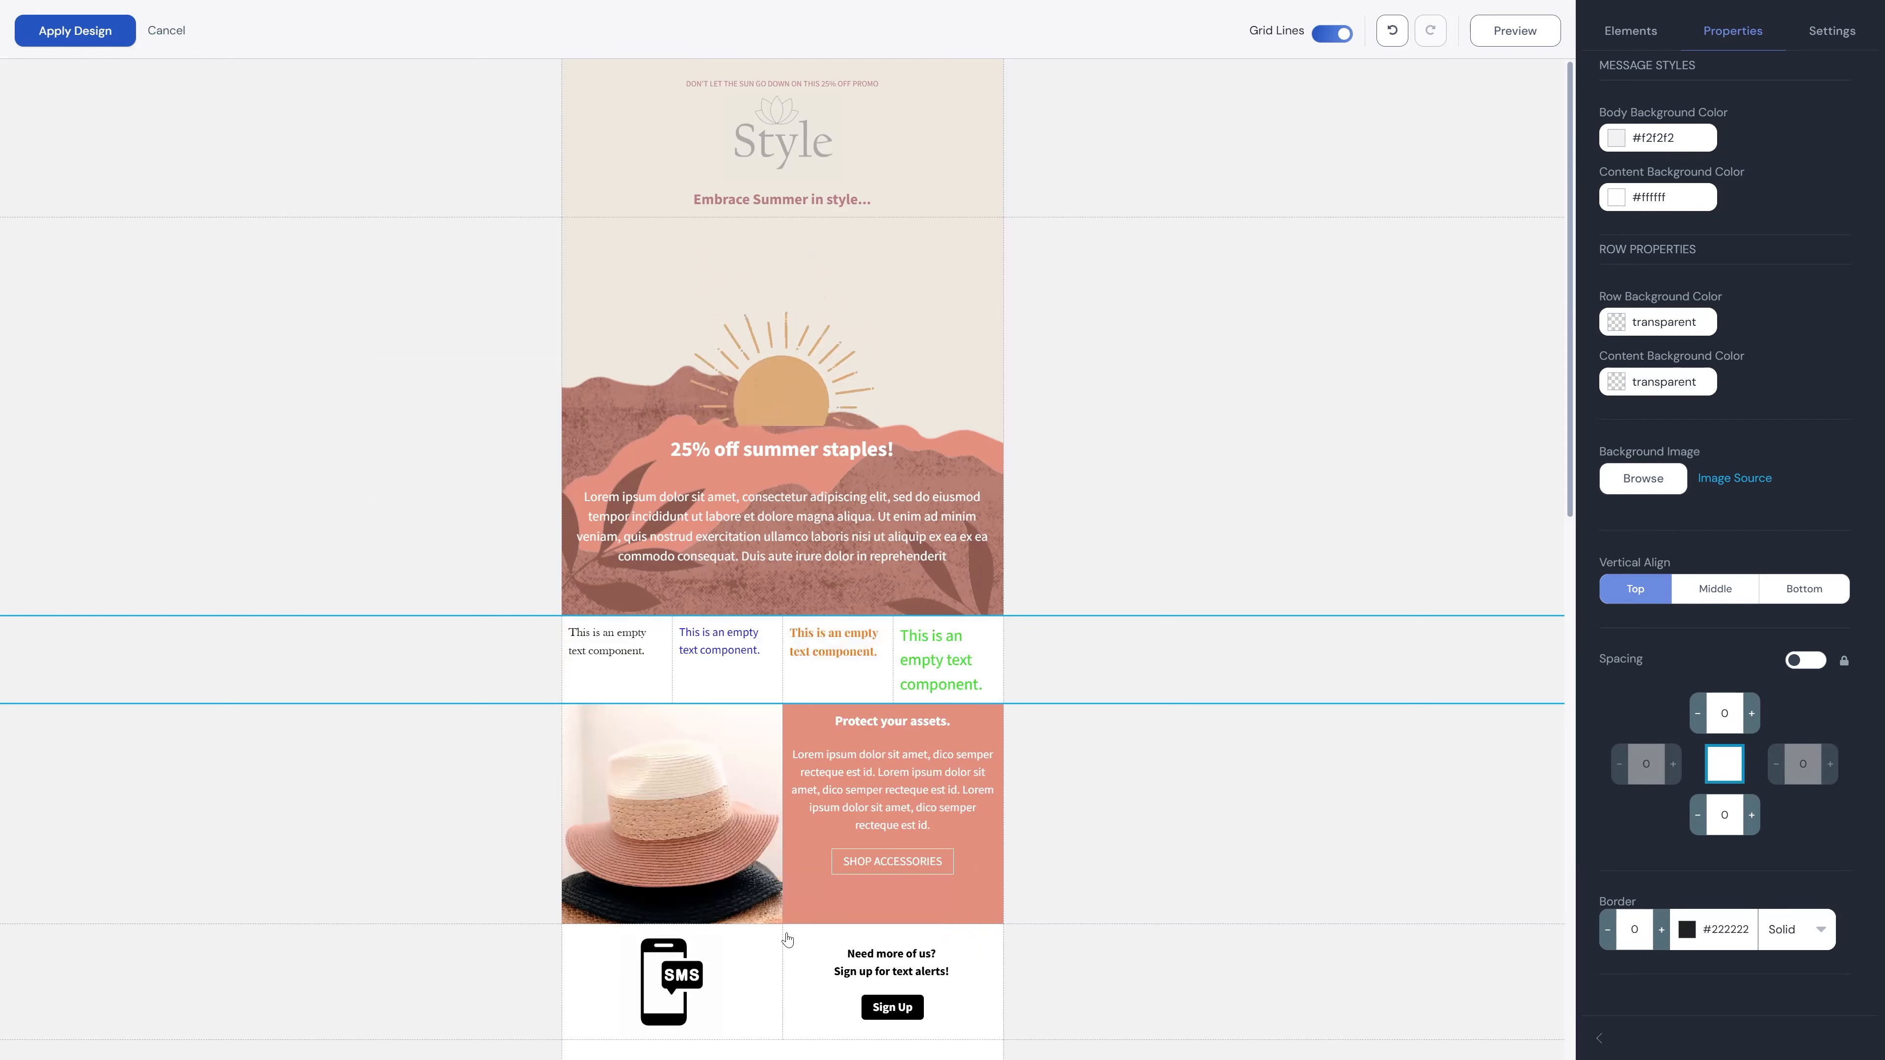
# Preview the email at Desktop size and examine the row of four text components.
pyautogui.click(1520, 37)
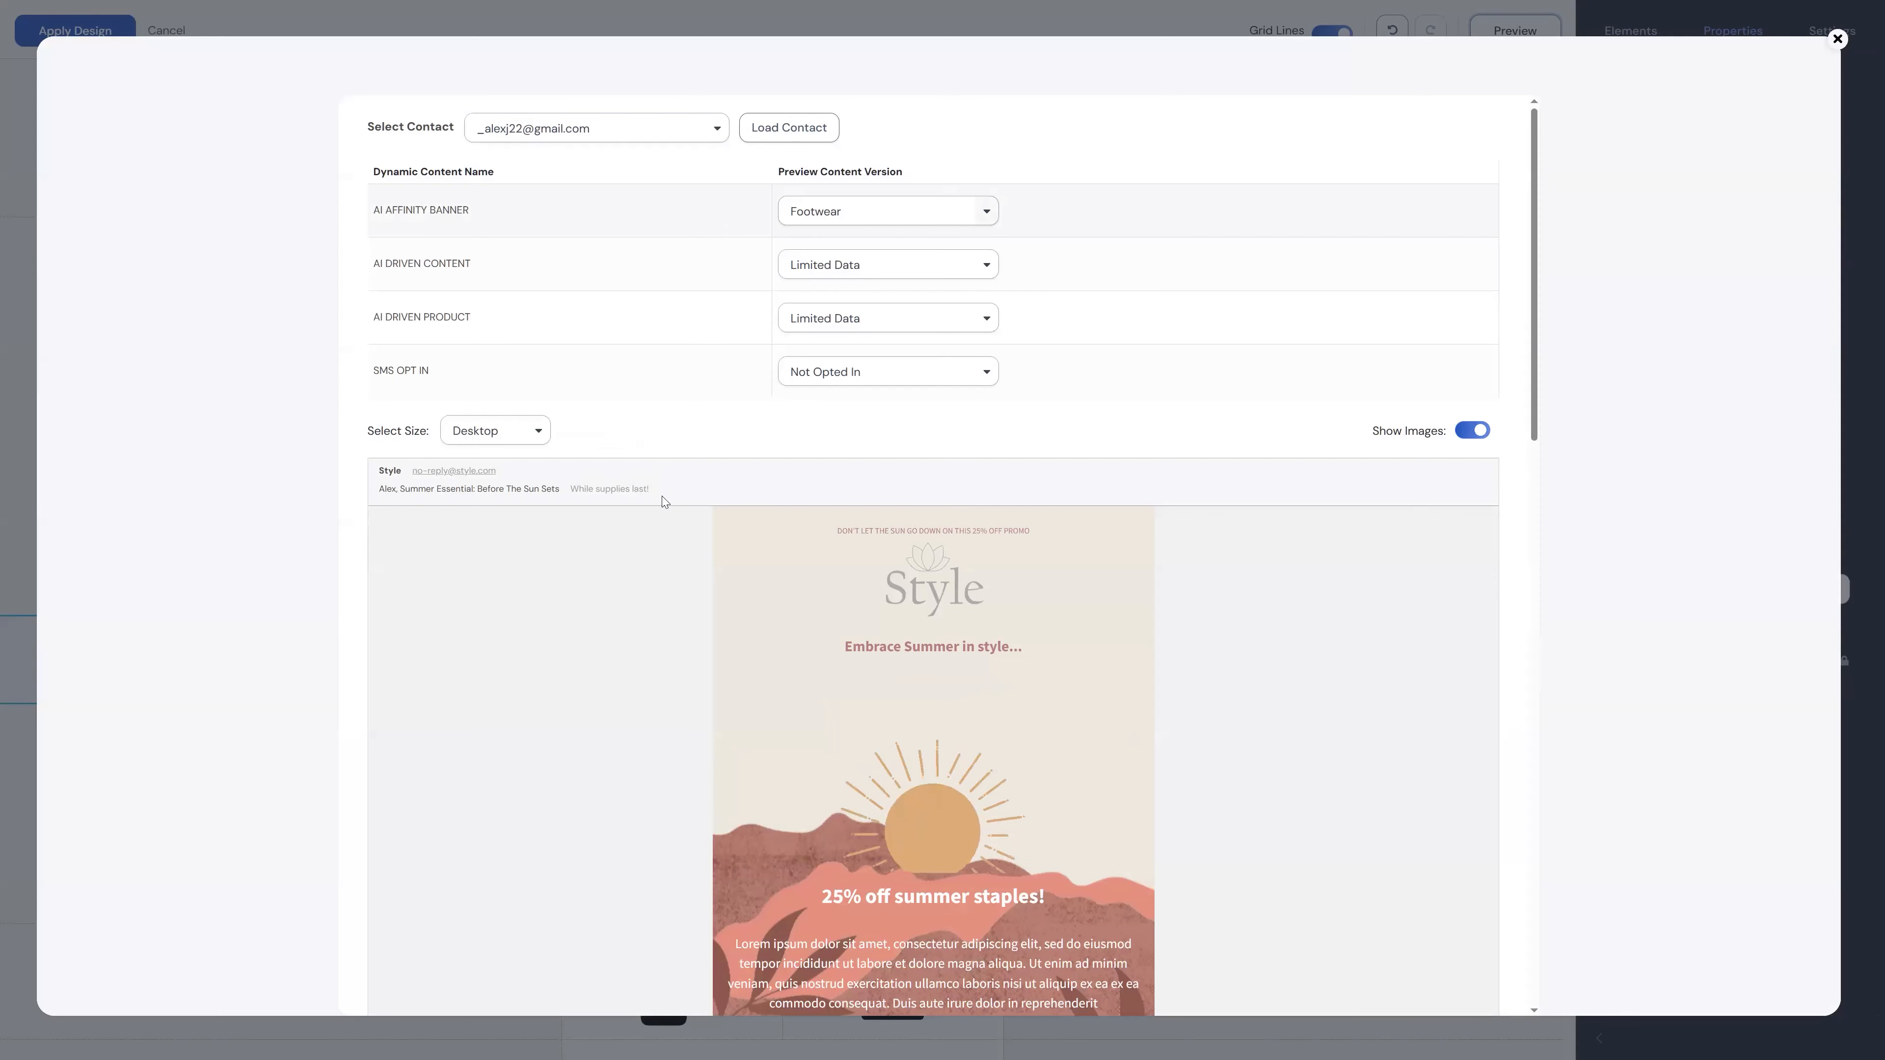
pyautogui.scroll(-5, 631, 582)
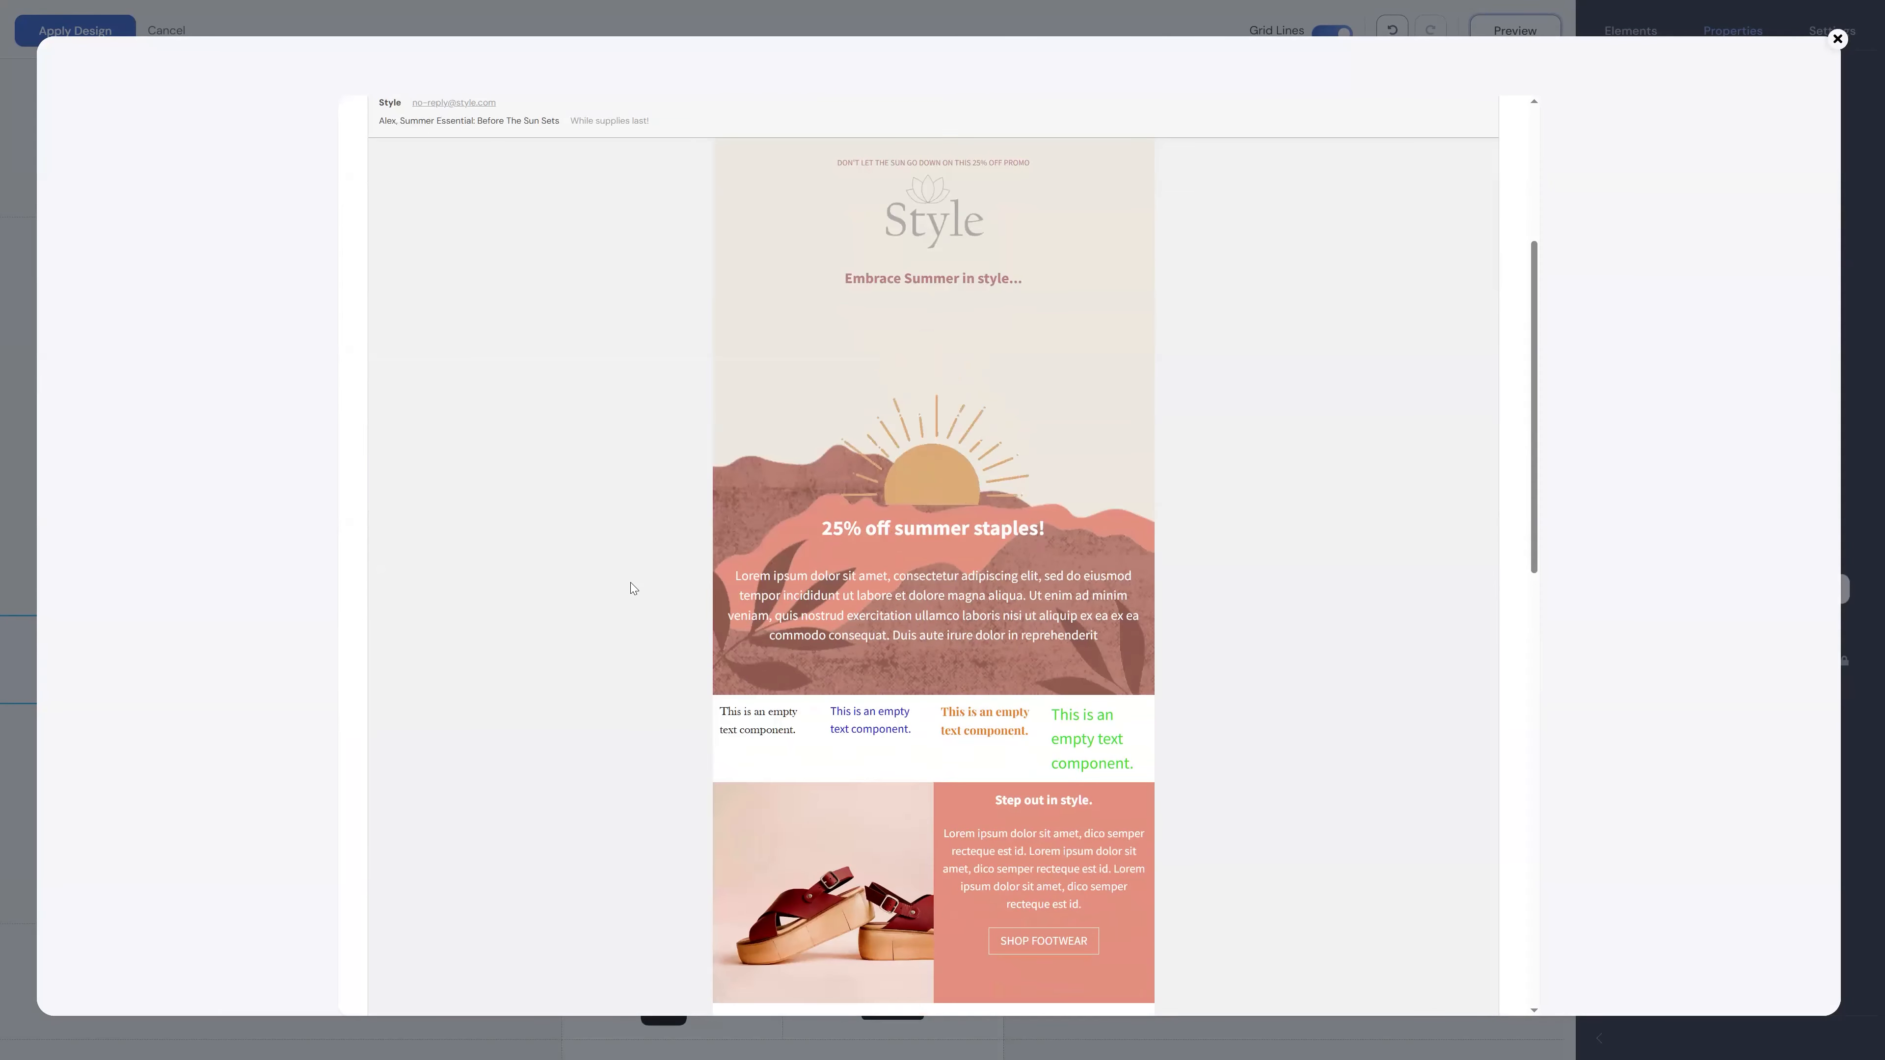
pyautogui.scroll(1, 631, 583)
pyautogui.scroll(2, 630, 582)
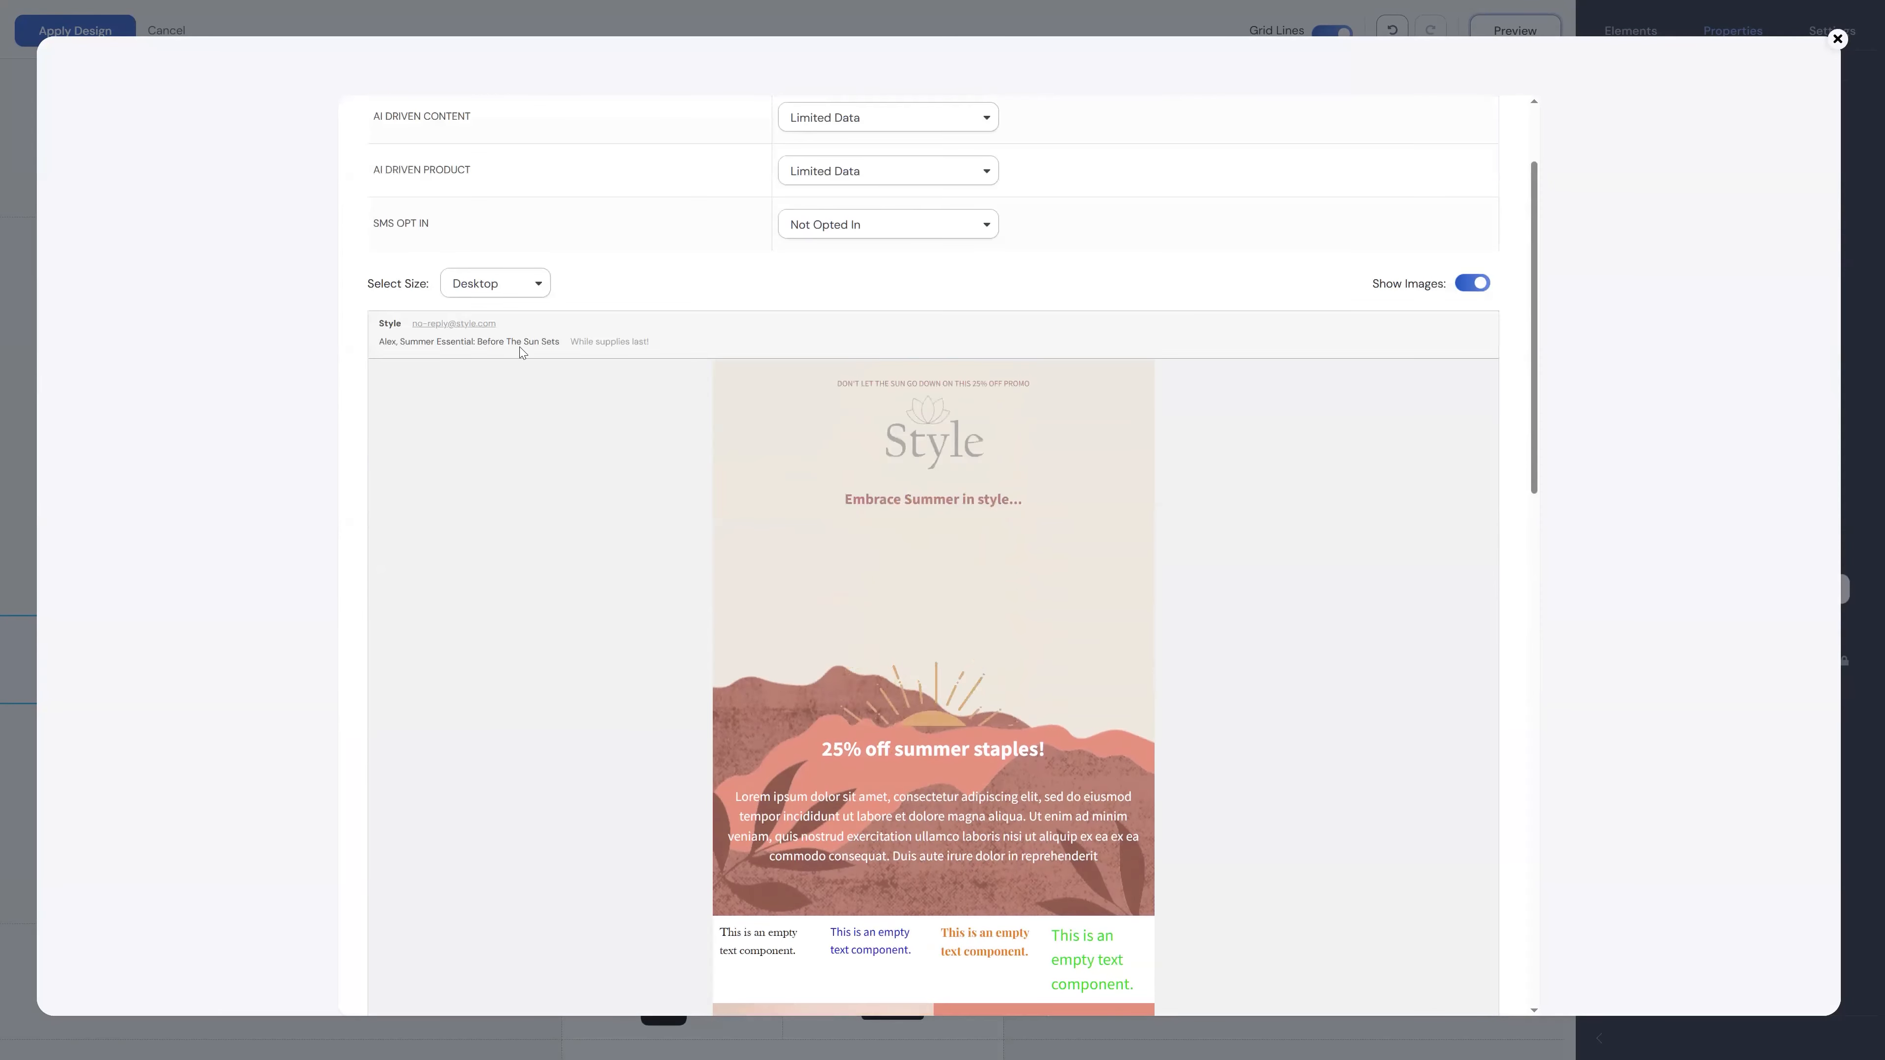
# Switch the preview to Mobile size, examine how the four text components are arranged, and close the preview.
pyautogui.click(478, 290)
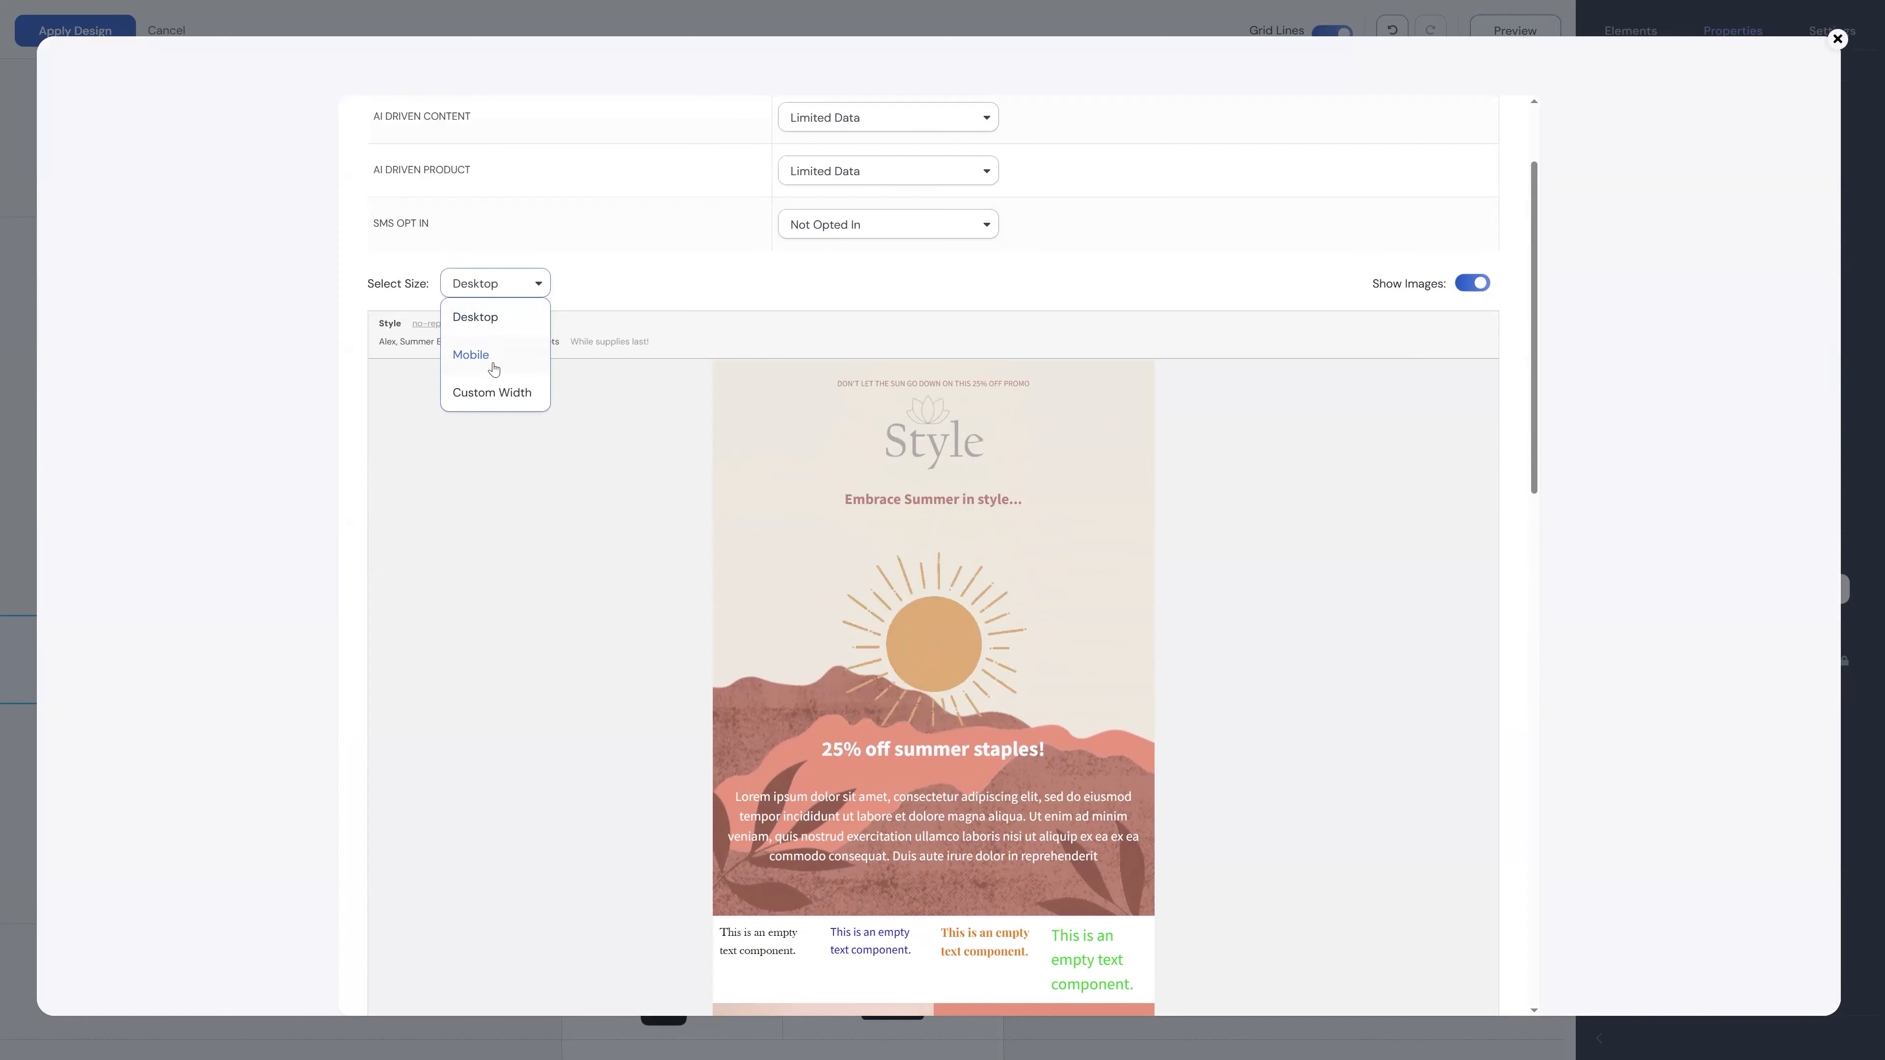
pyautogui.click(492, 367)
pyautogui.scroll(-3, 808, 694)
pyautogui.scroll(-2, 807, 693)
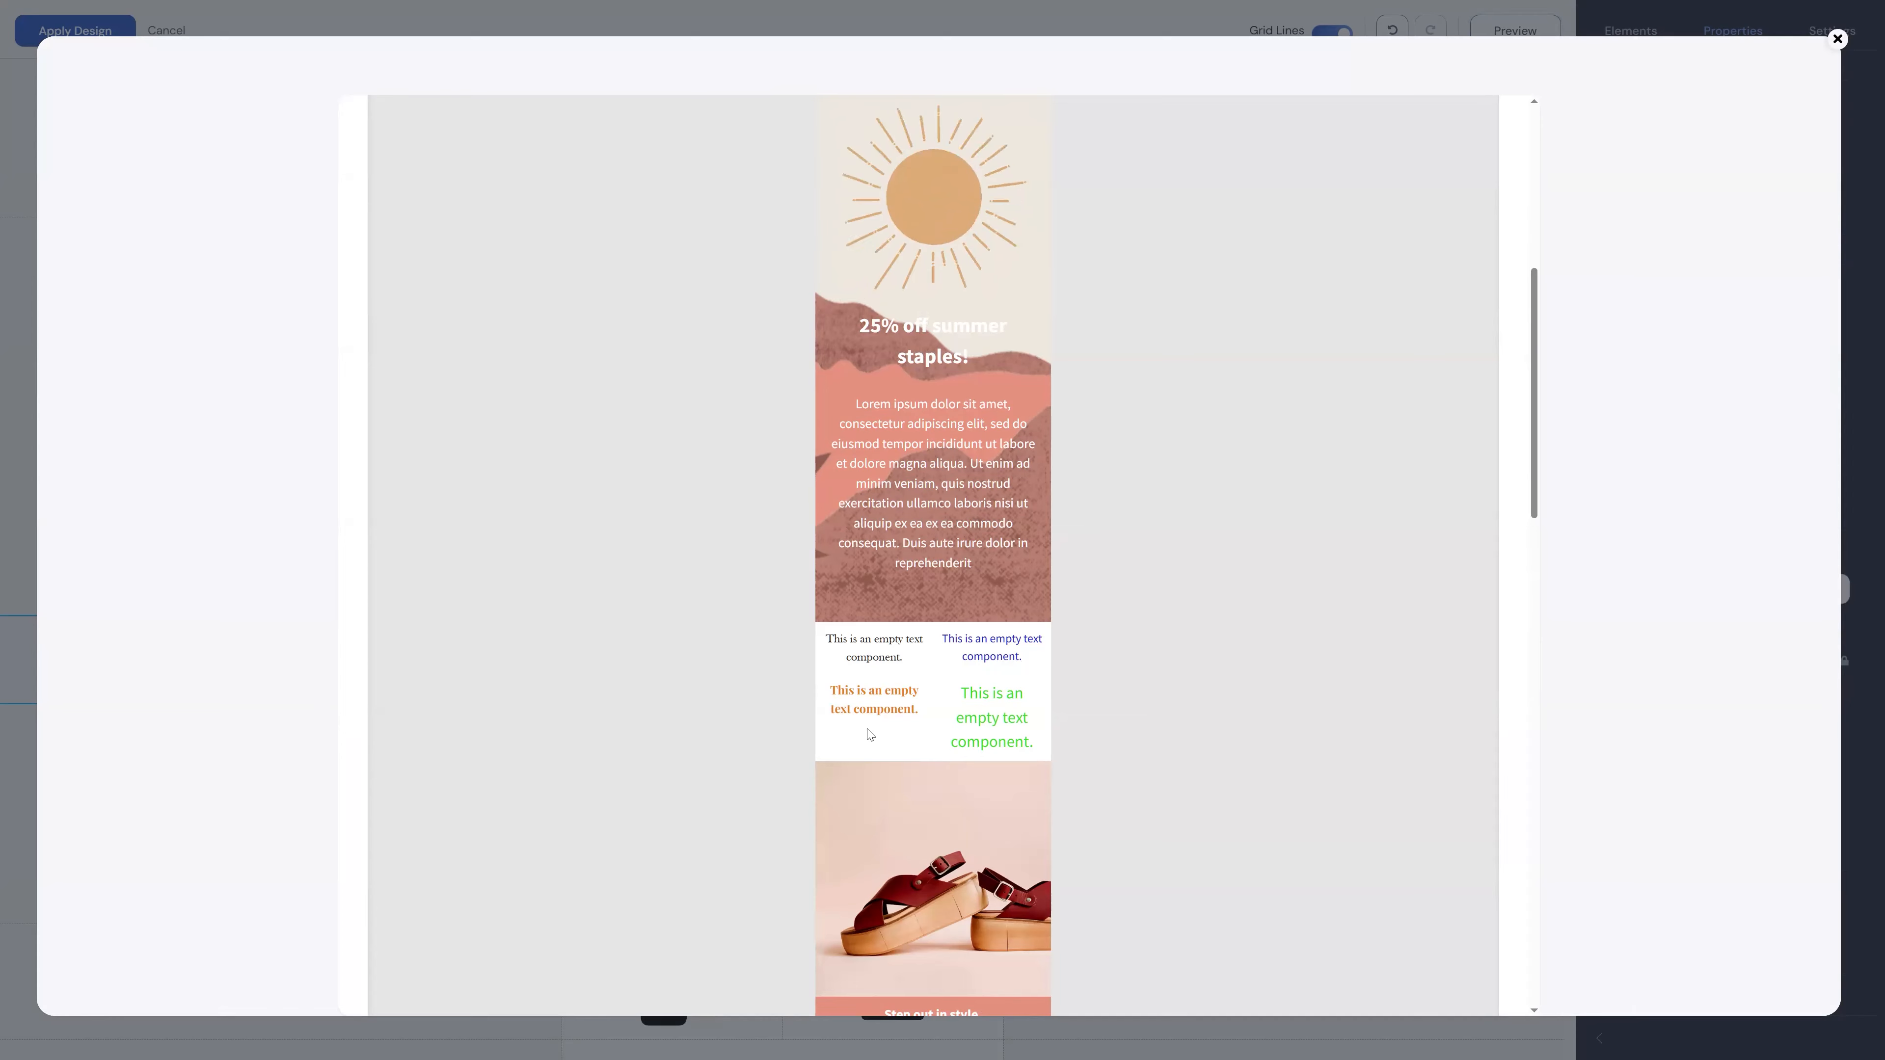
pyautogui.scroll(8, 870, 734)
pyautogui.press('Escape')
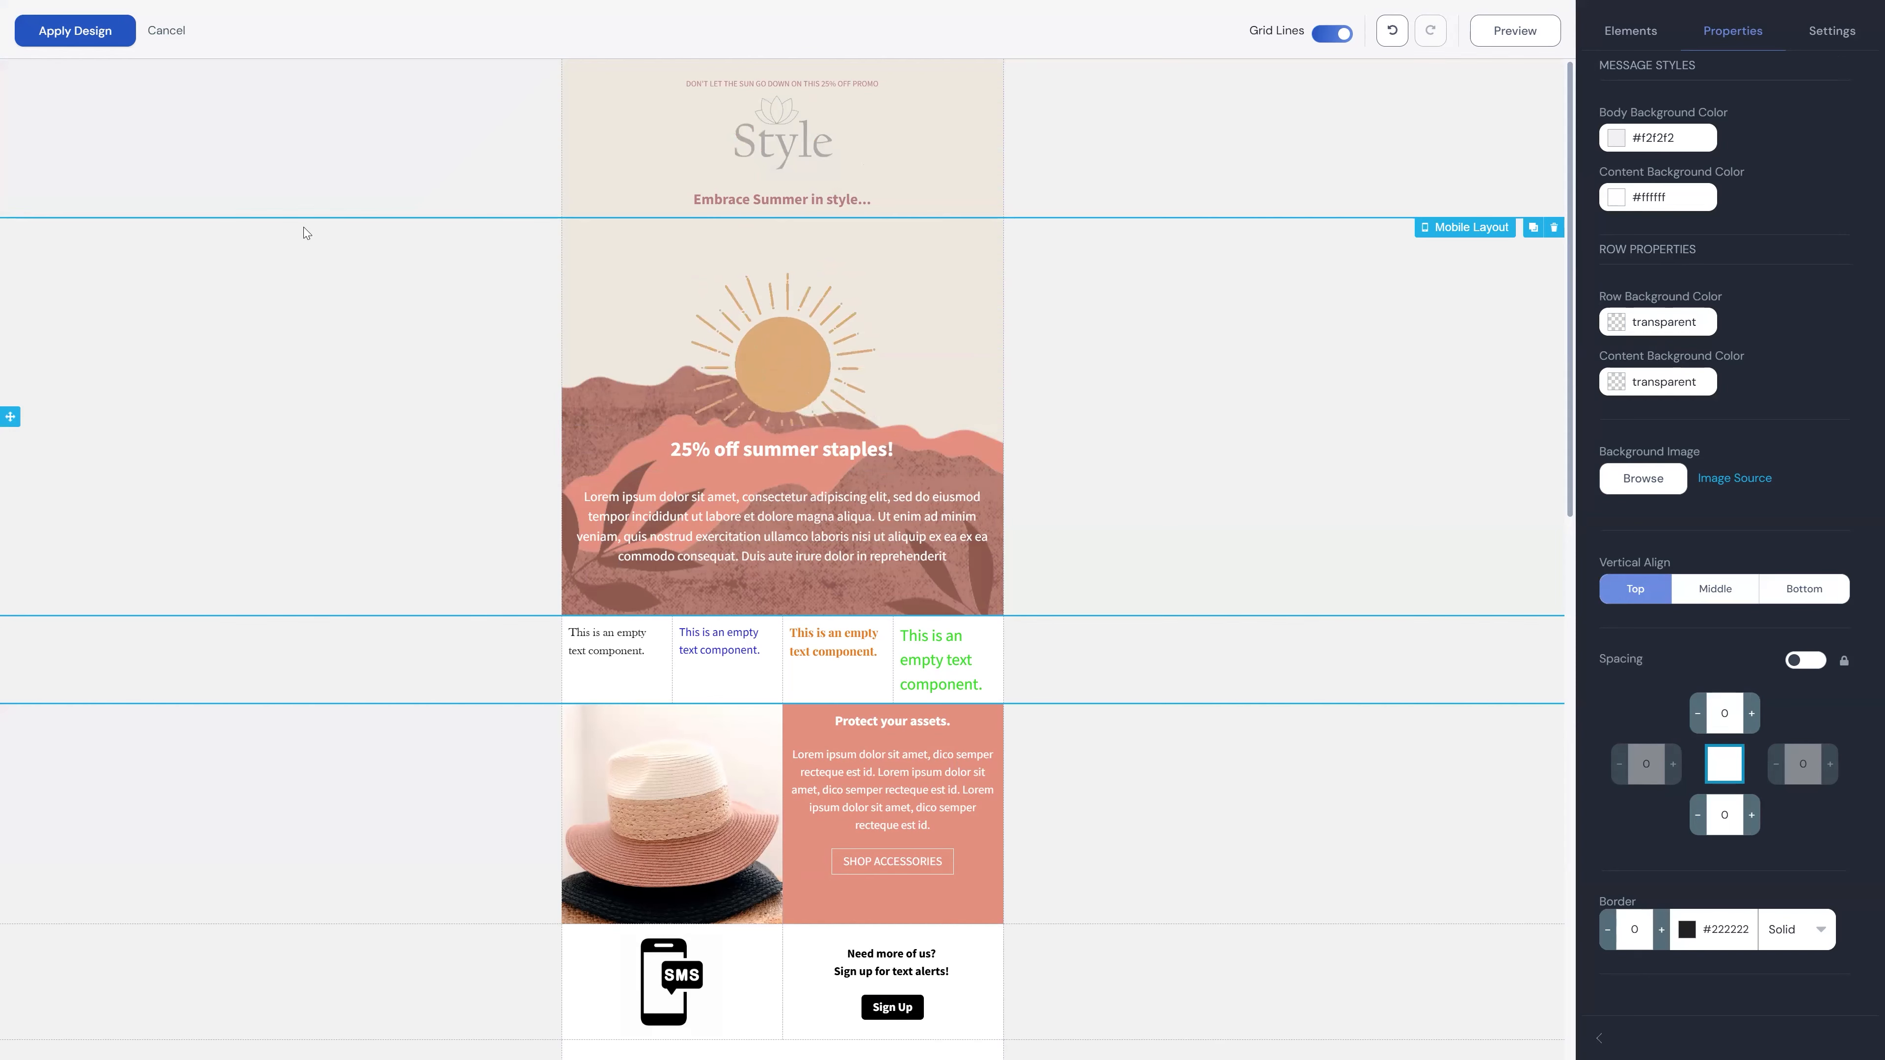
# Apply the edited design to the message and send a test to the address in the Test Email field.
pyautogui.click(84, 16)
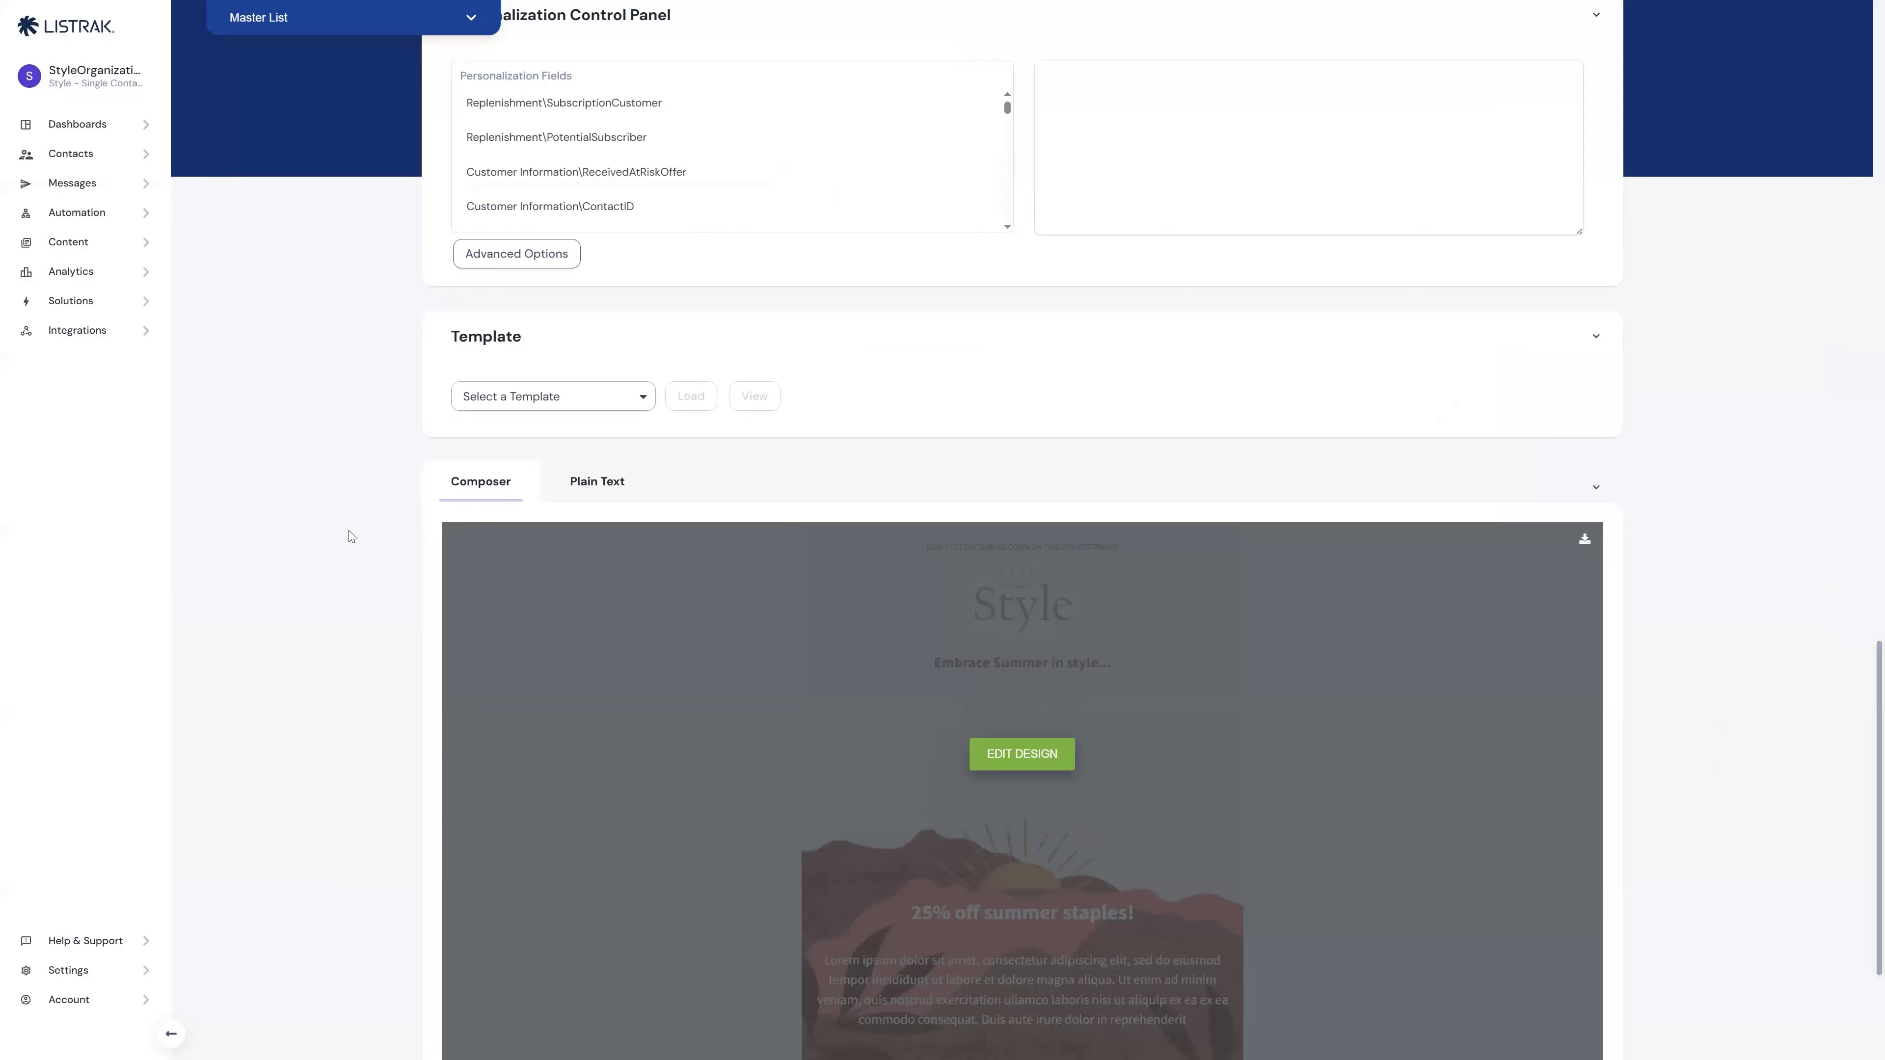
pyautogui.scroll(9, 352, 535)
pyautogui.scroll(19, 355, 535)
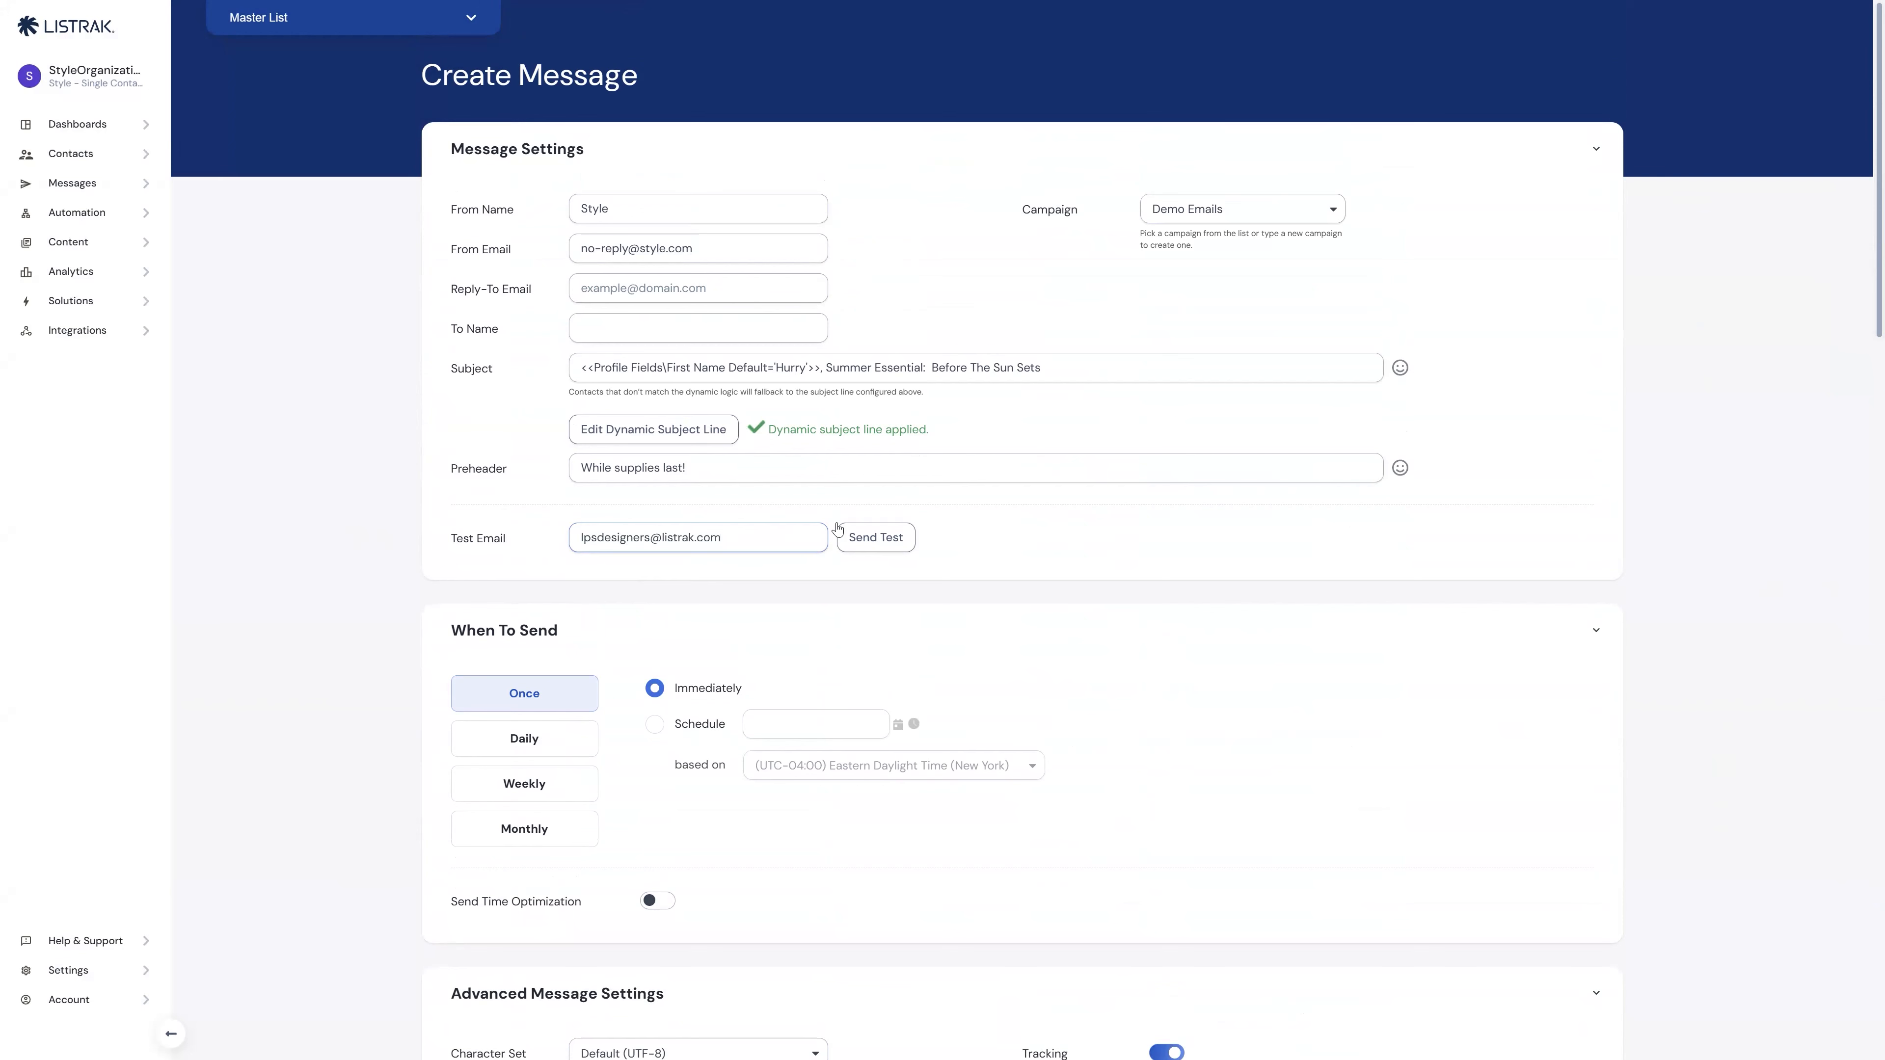
pyautogui.click(876, 538)
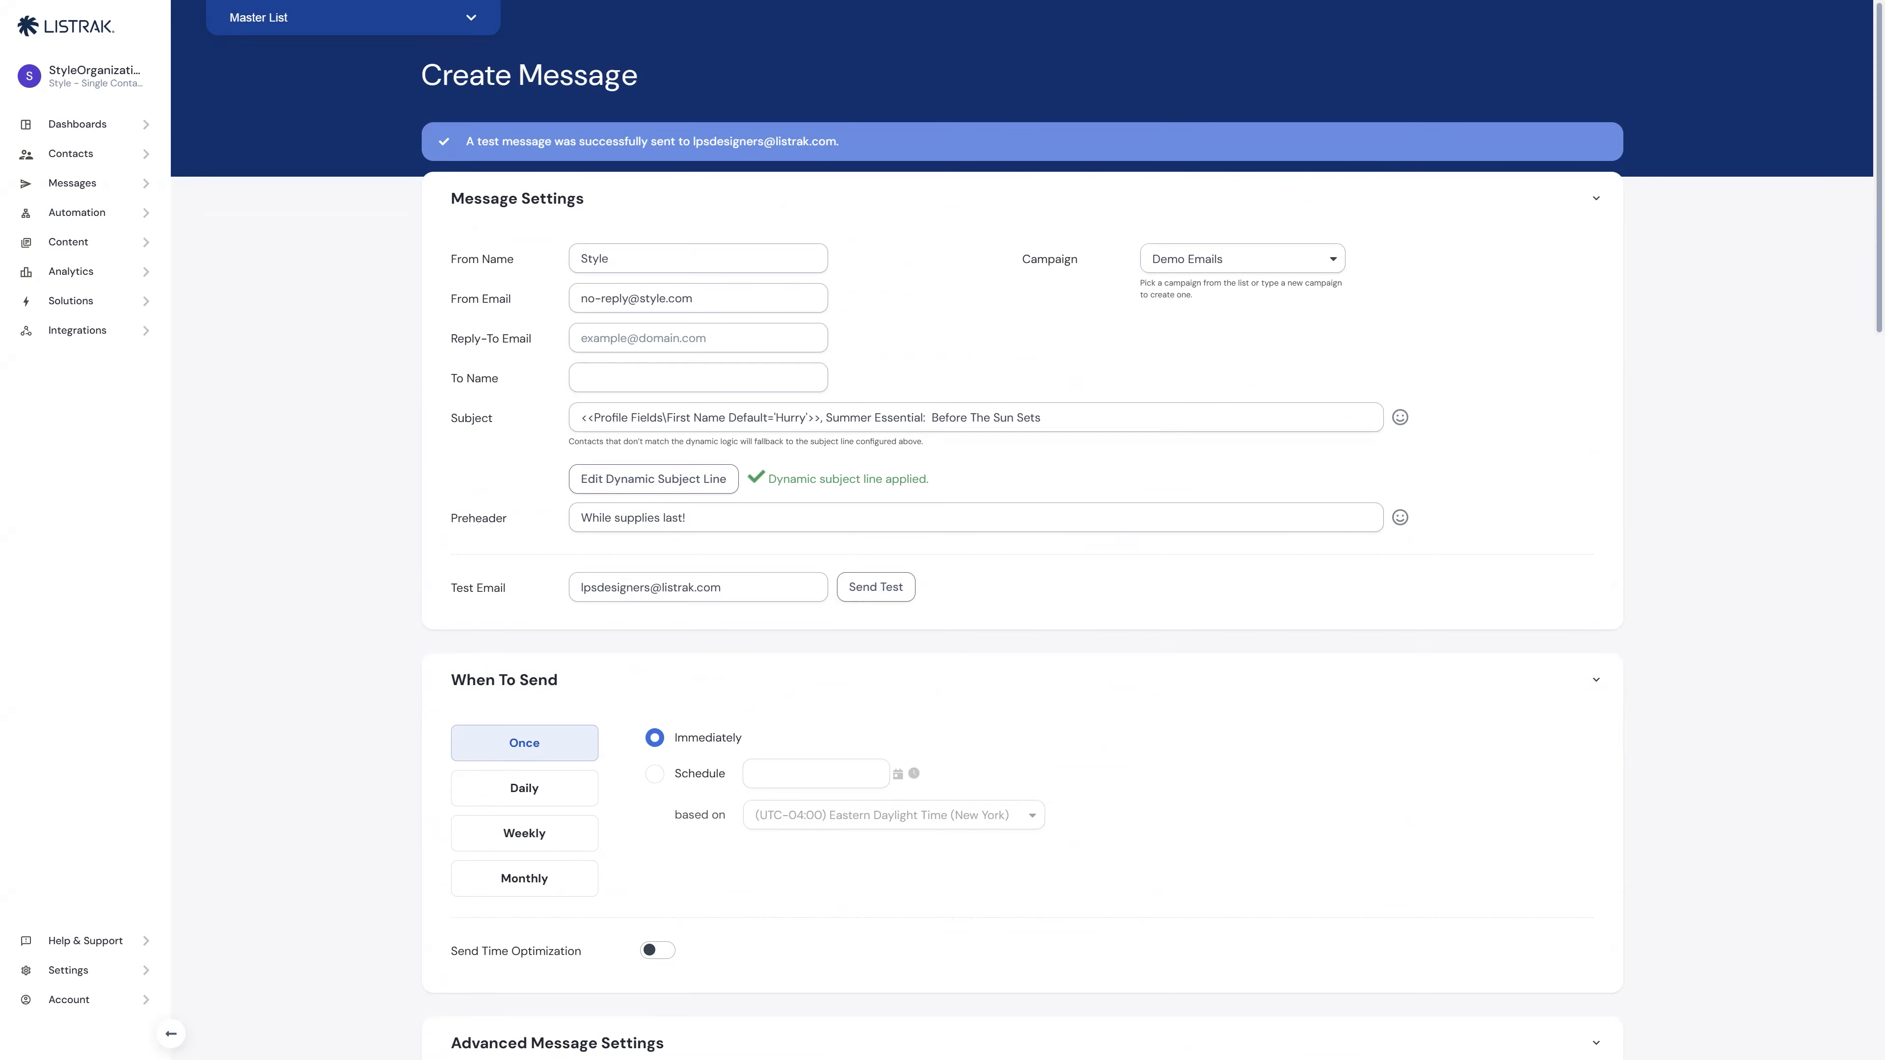
# Save the message under its existing name, Style Co.
pyautogui.scroll(-15, 421, 524)
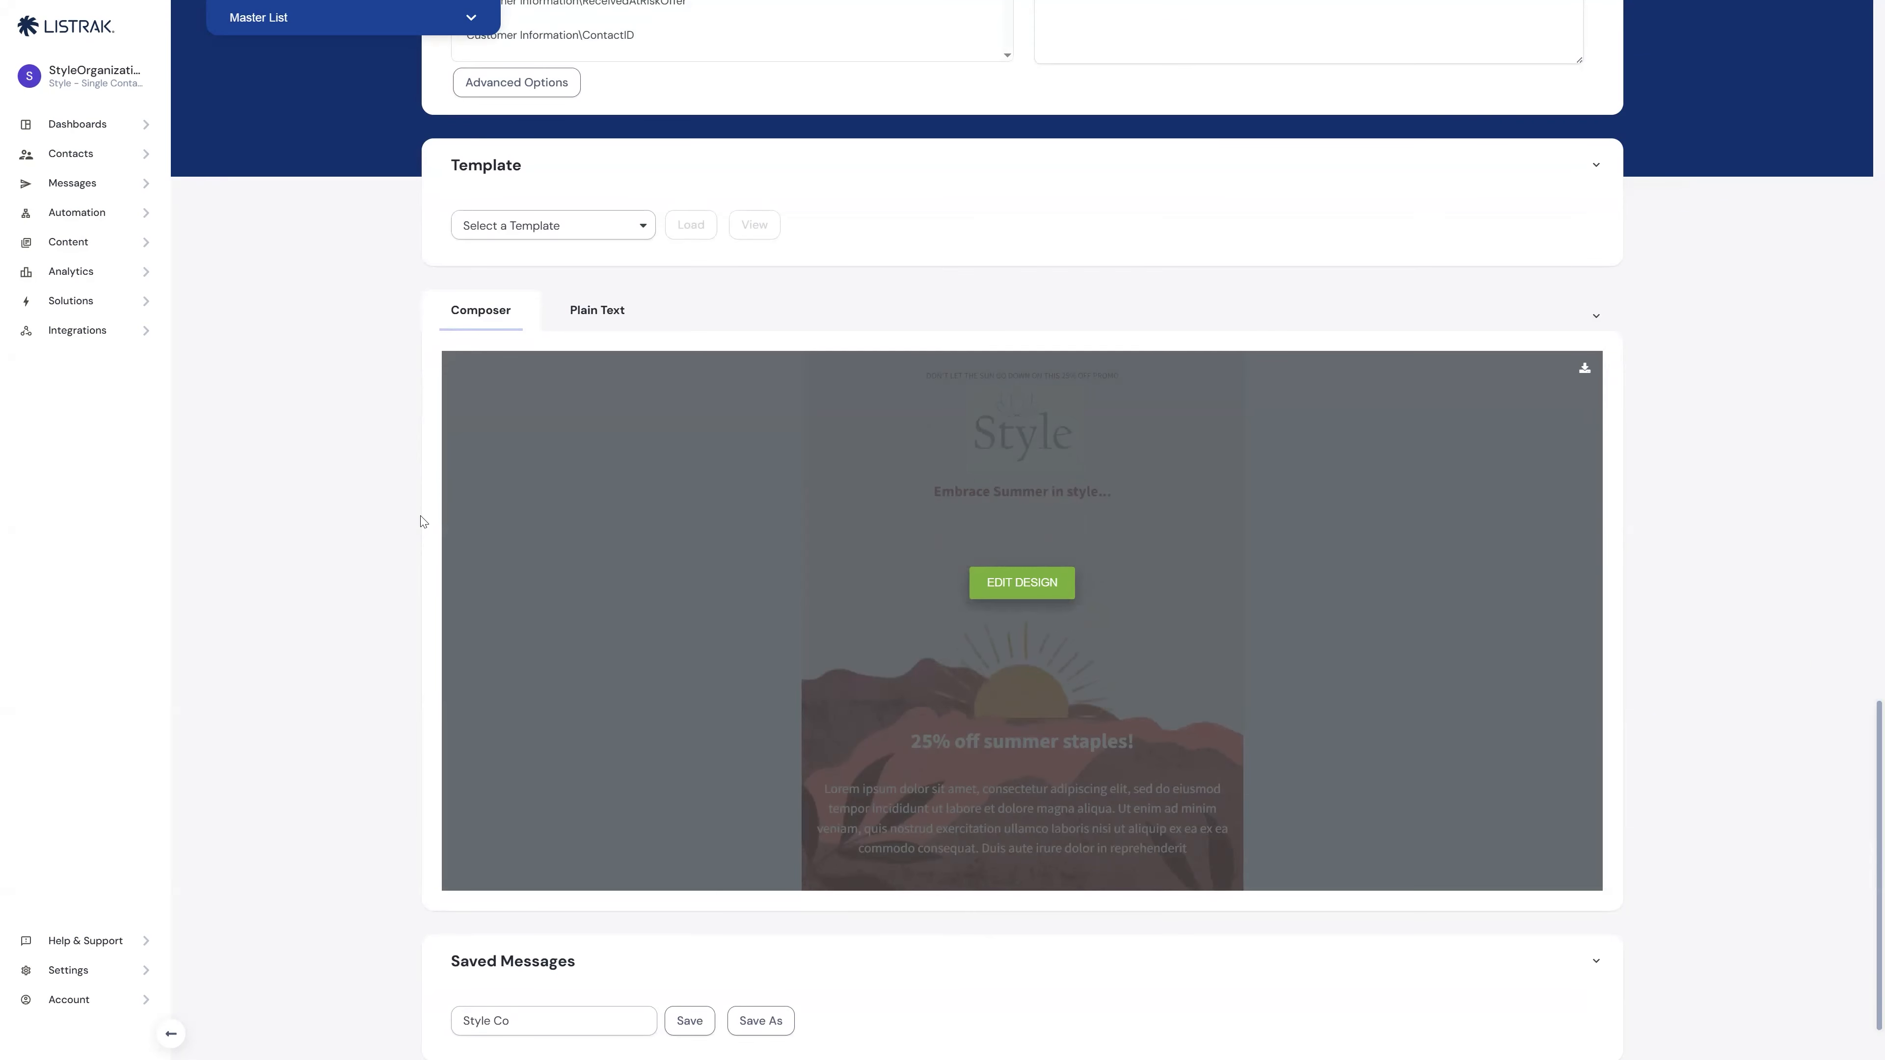
pyautogui.scroll(-1, 420, 522)
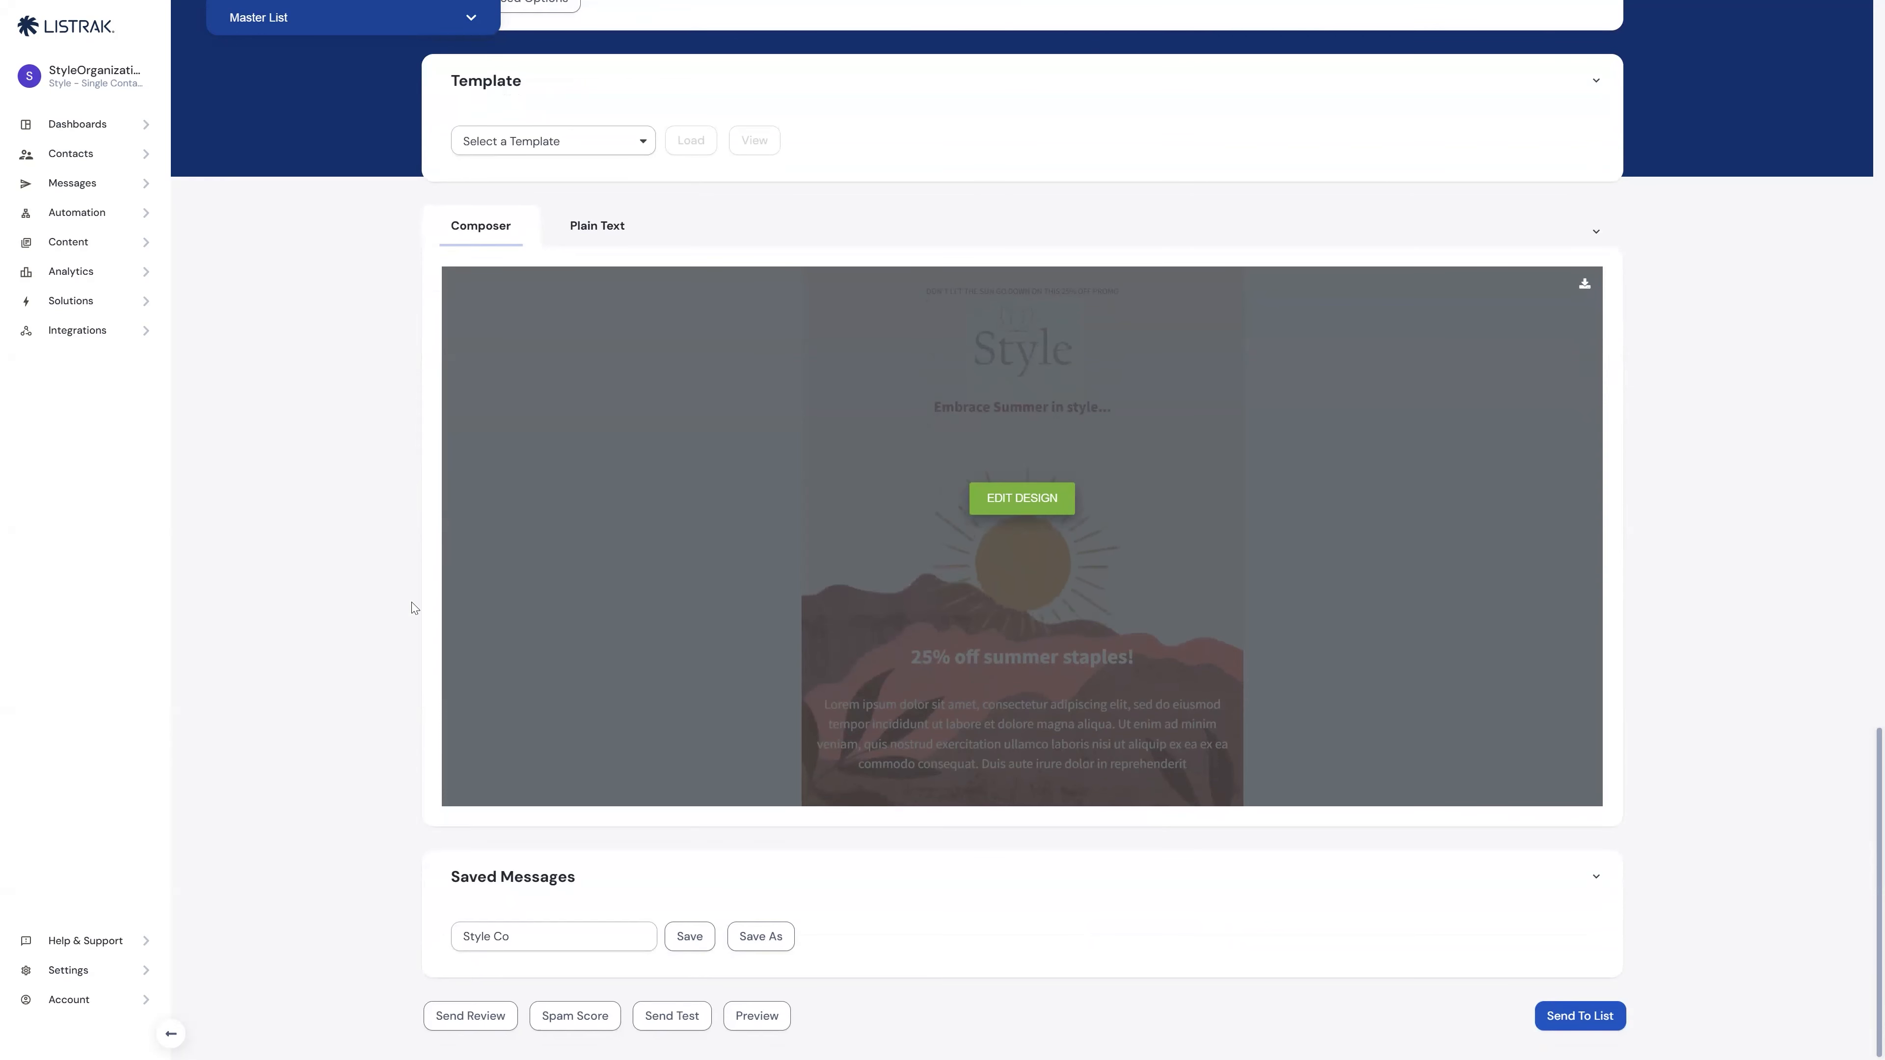
pyautogui.click(675, 937)
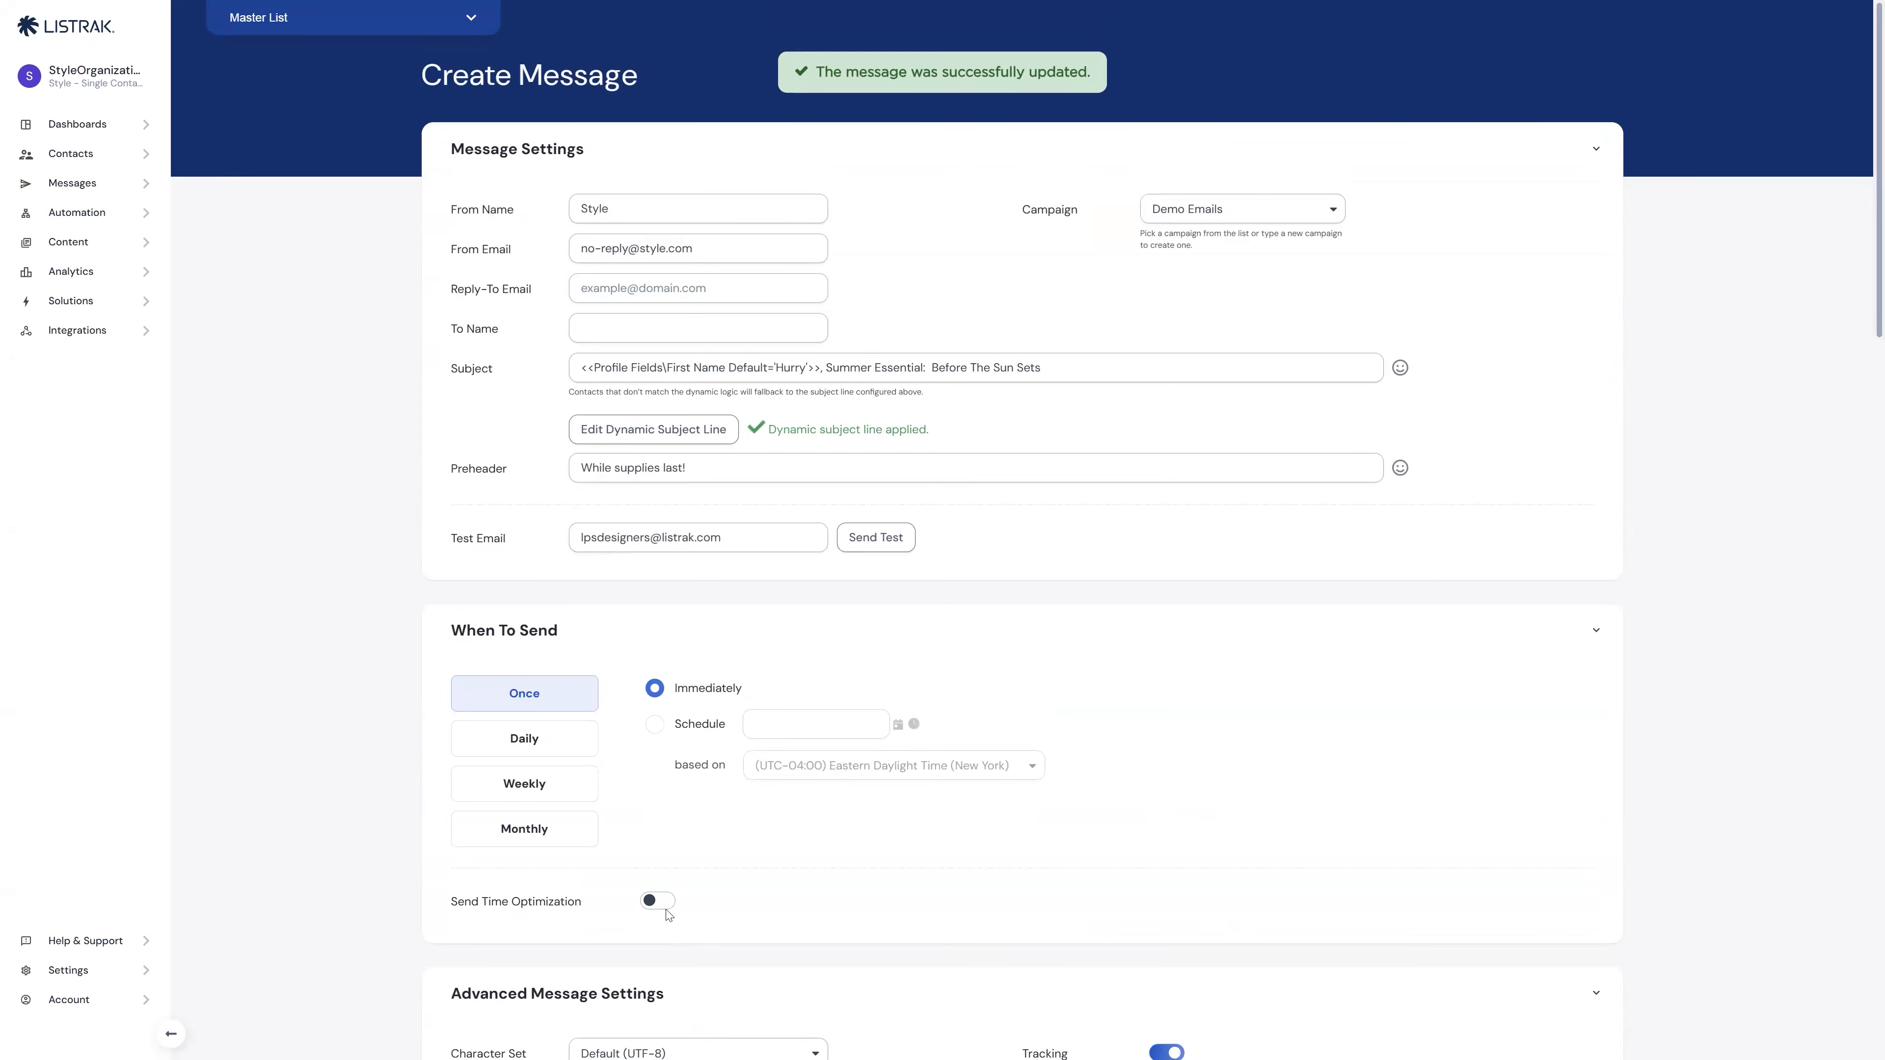
# Save a copy of the message under the name "Style Co - Test 2".
pyautogui.scroll(-20, 669, 914)
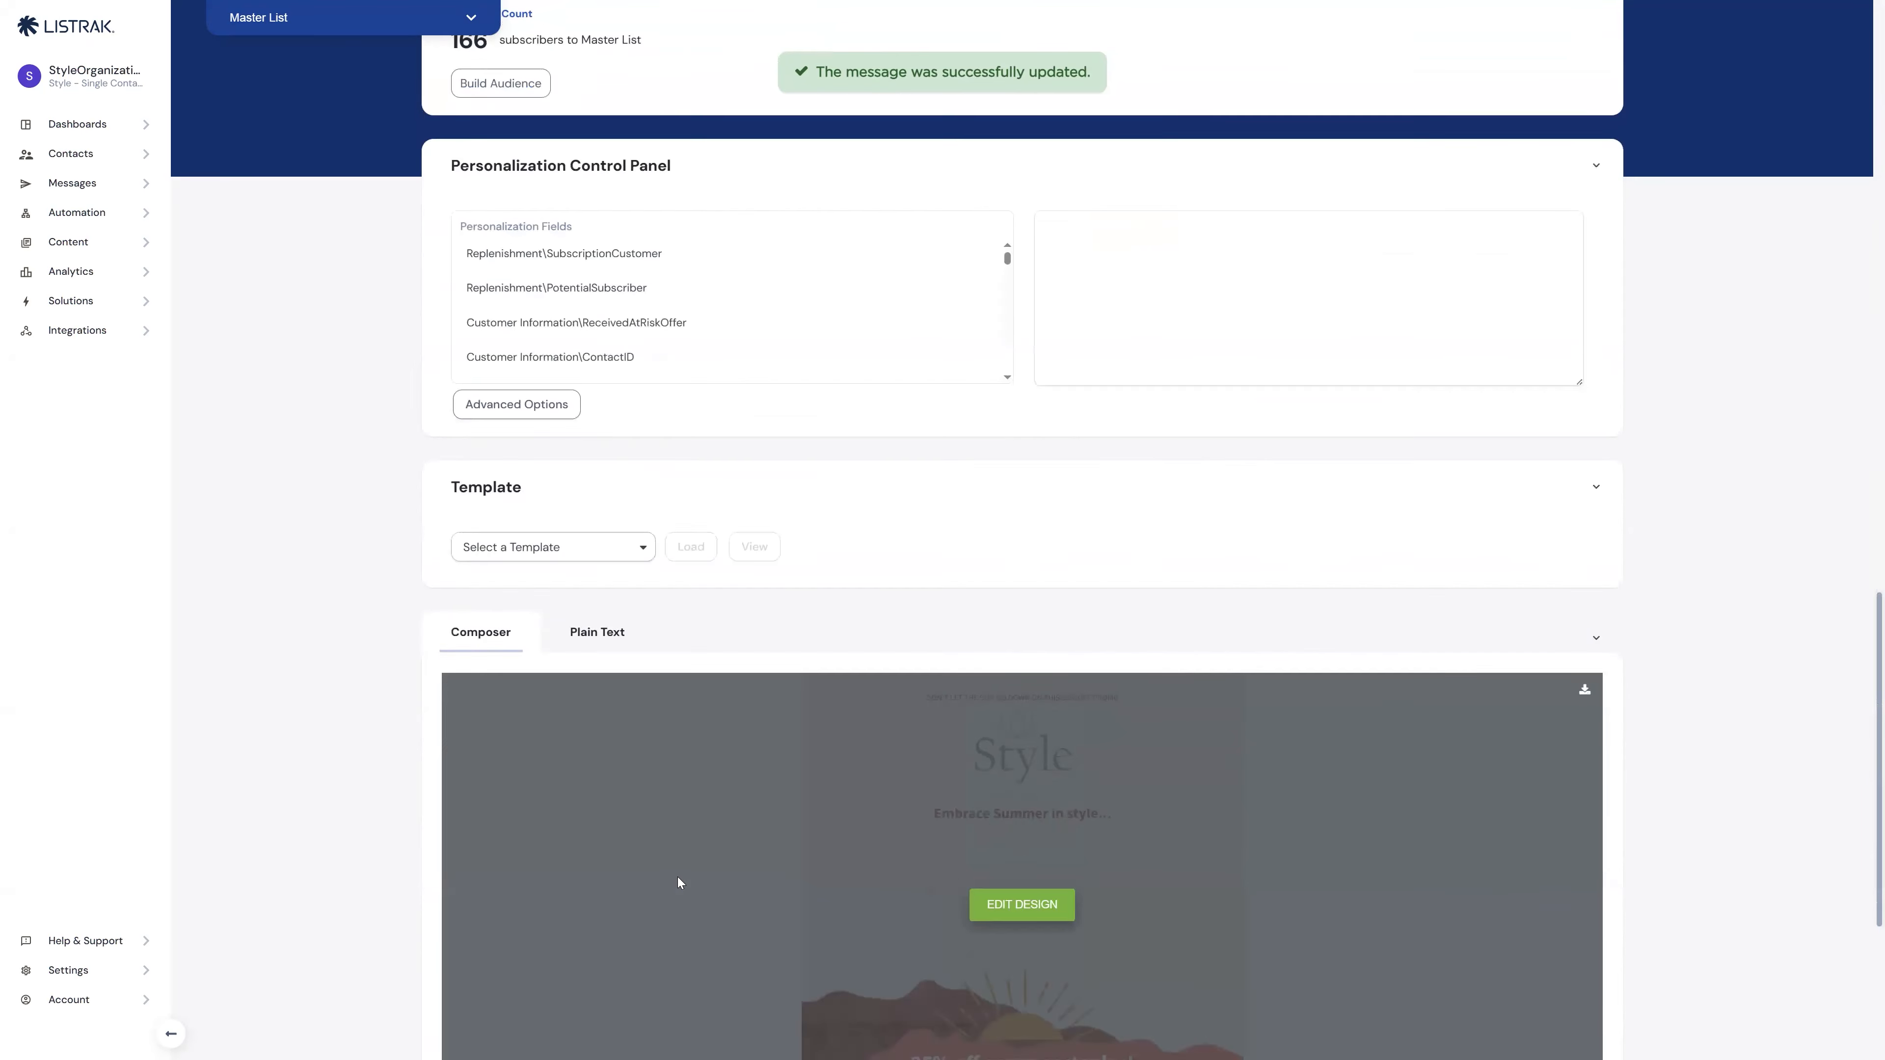
pyautogui.scroll(-5, 677, 883)
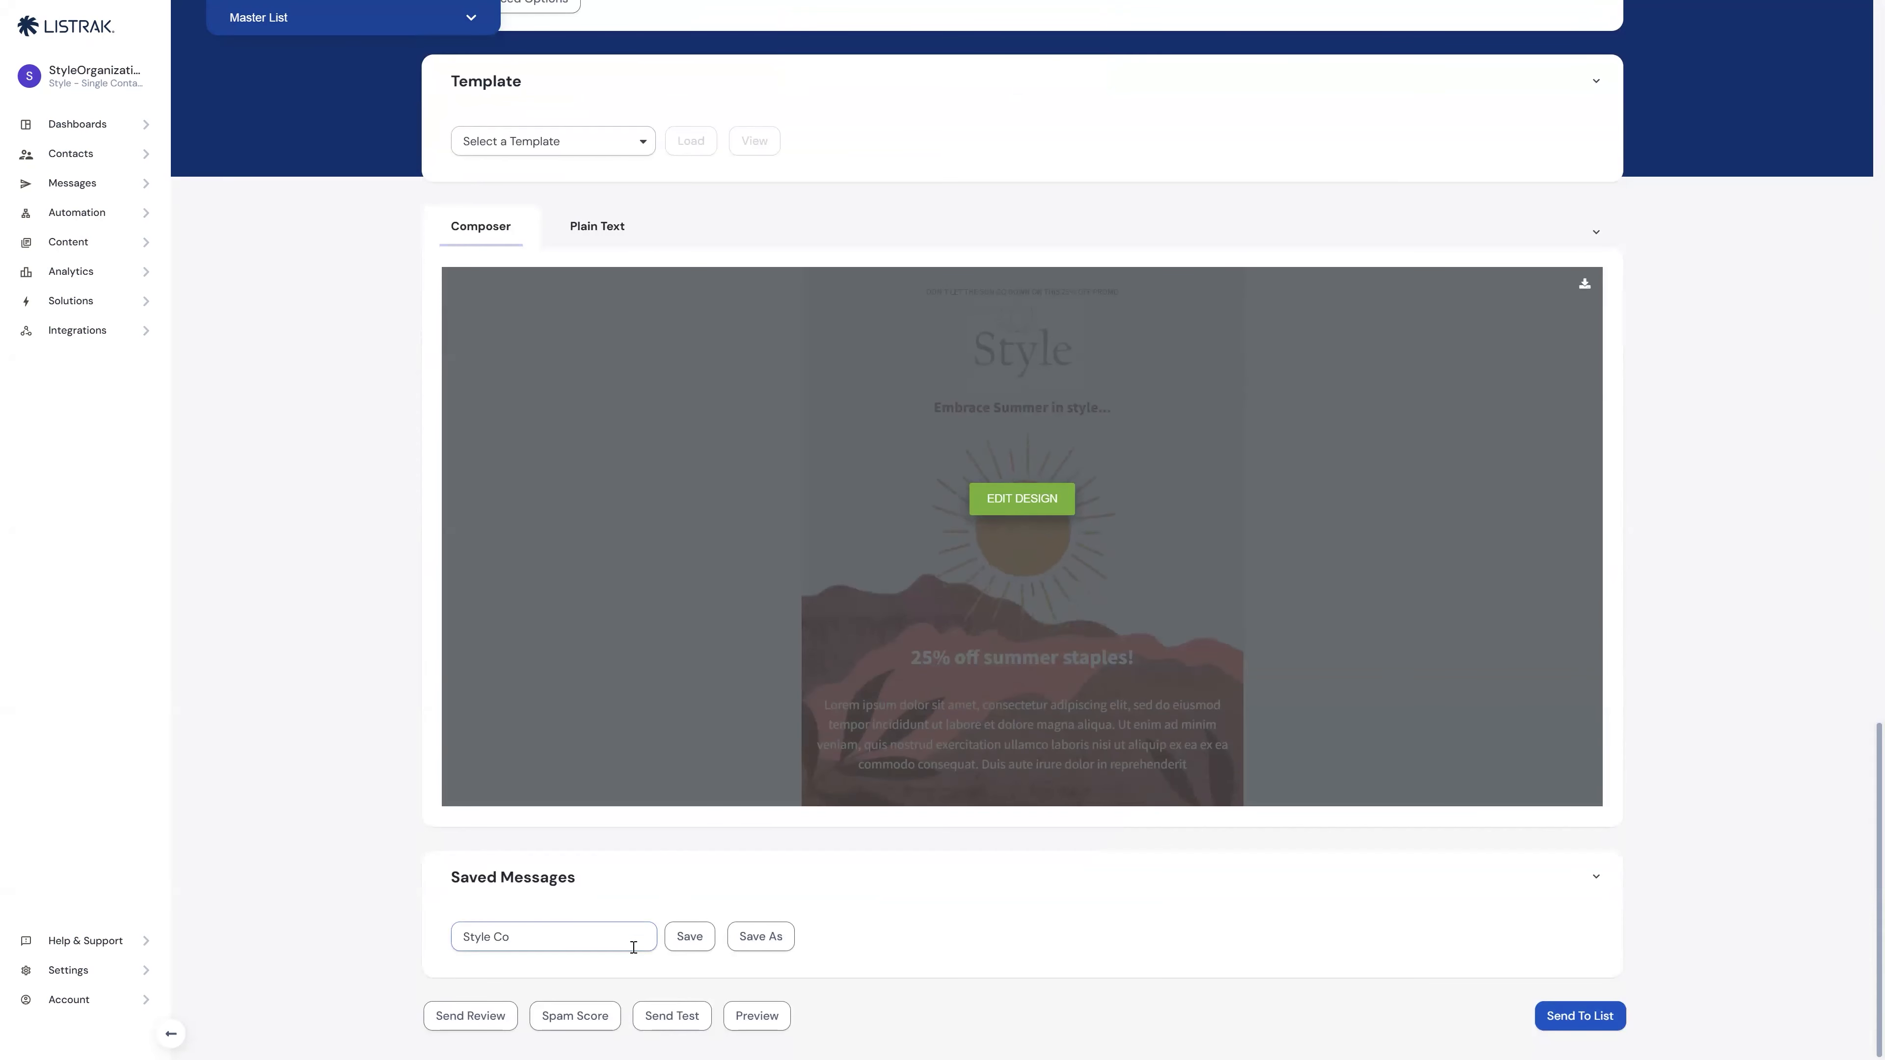
pyautogui.write('t 2')
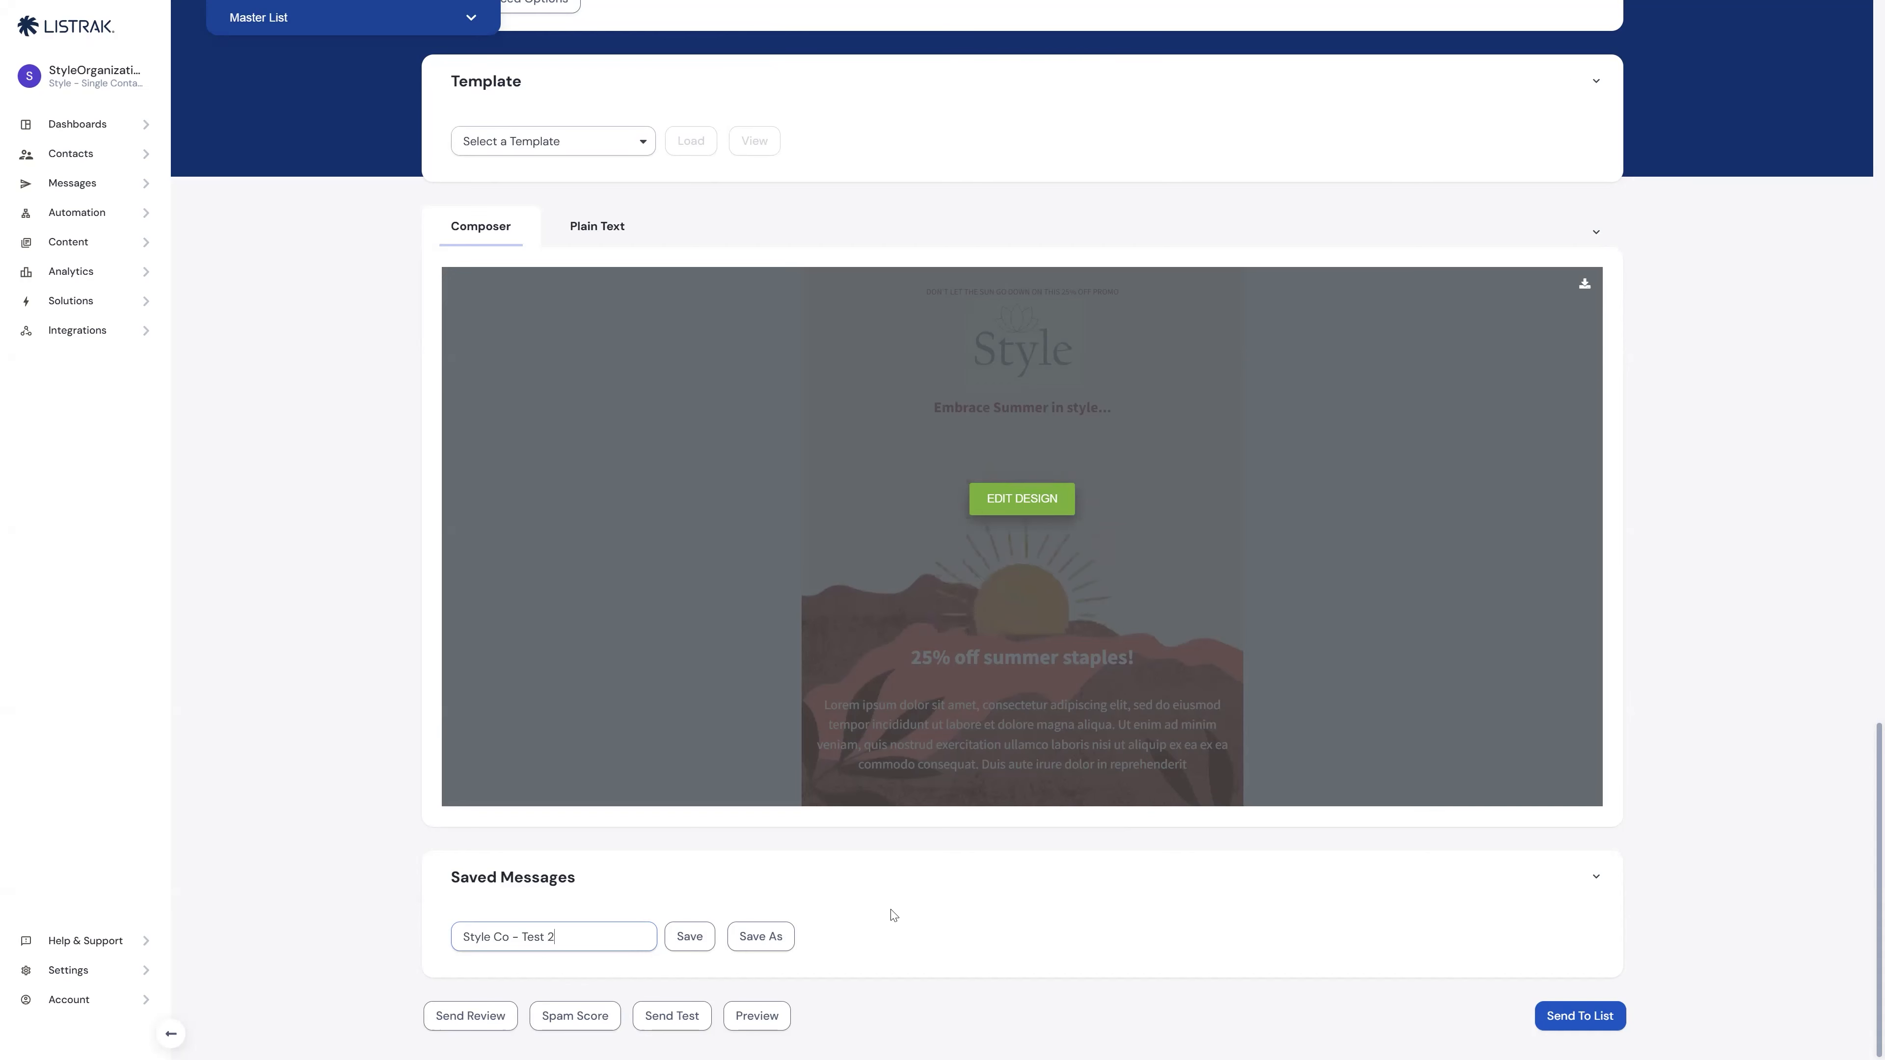
pyautogui.click(775, 943)
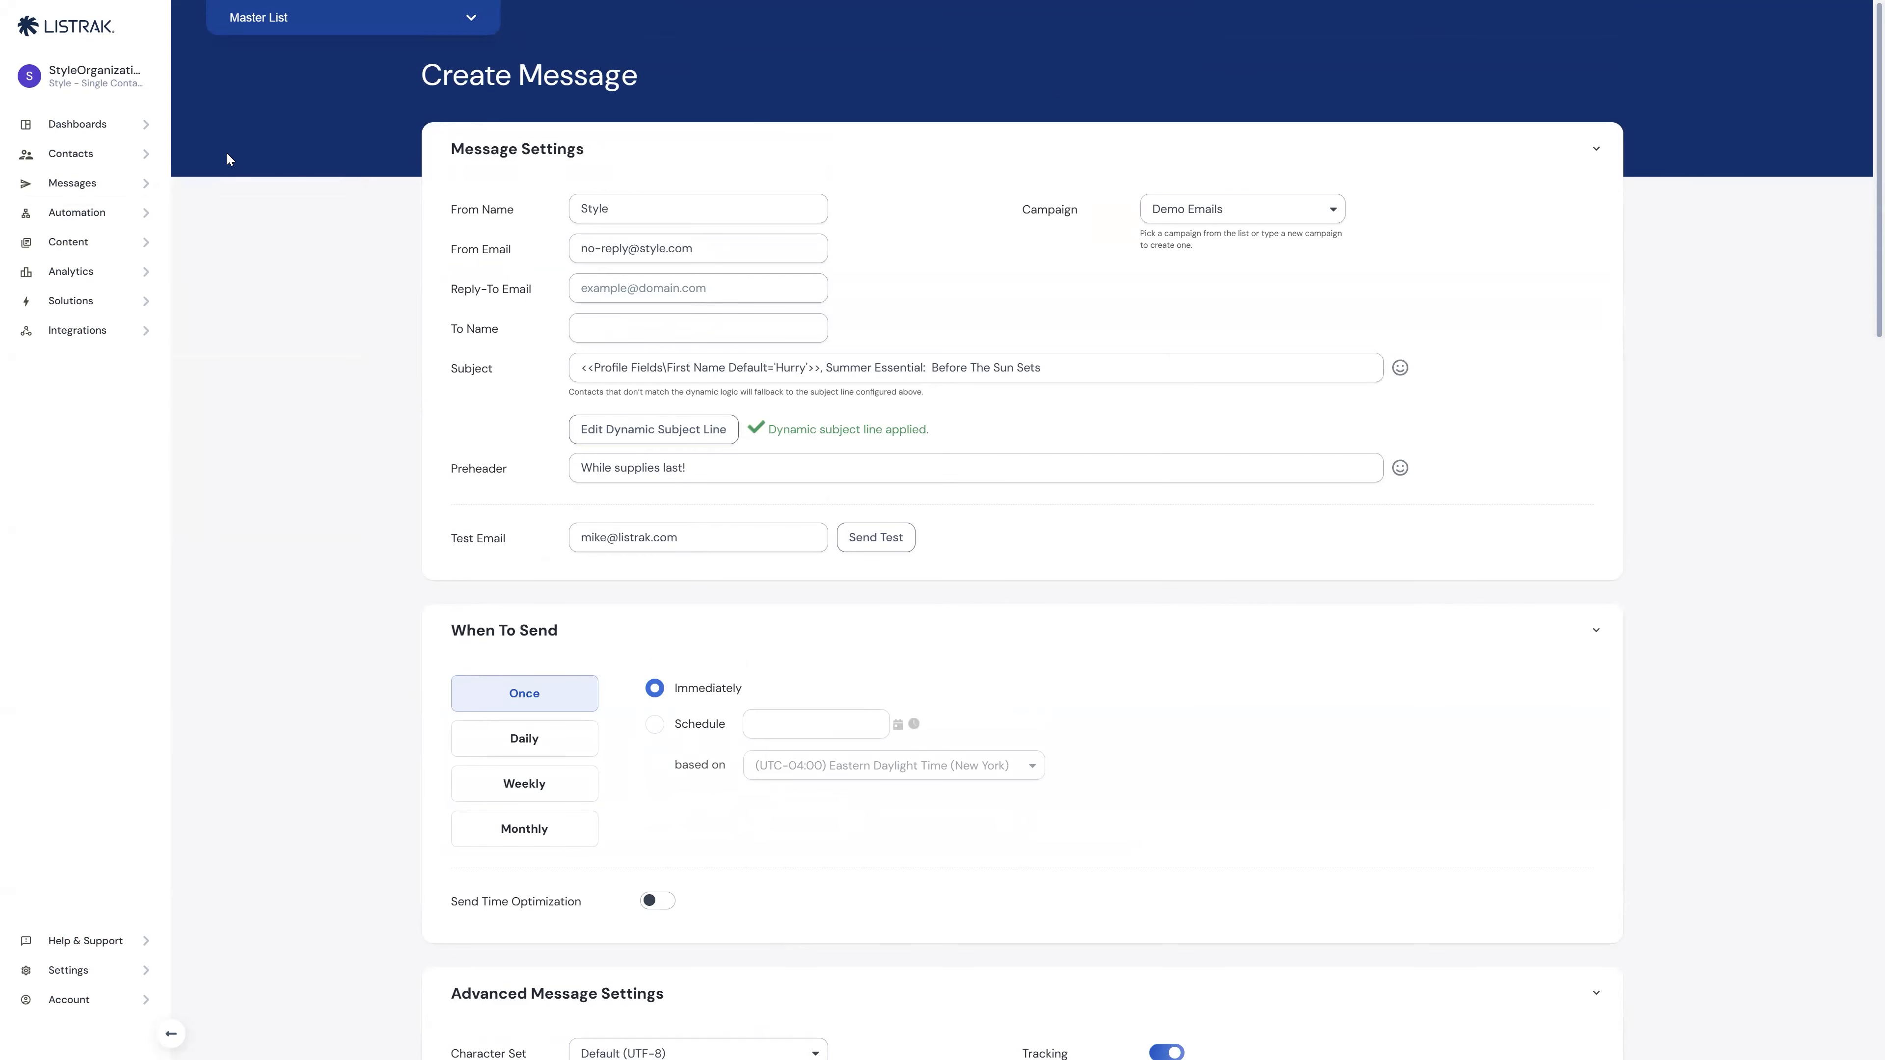
pyautogui.scroll(-3, 231, 140)
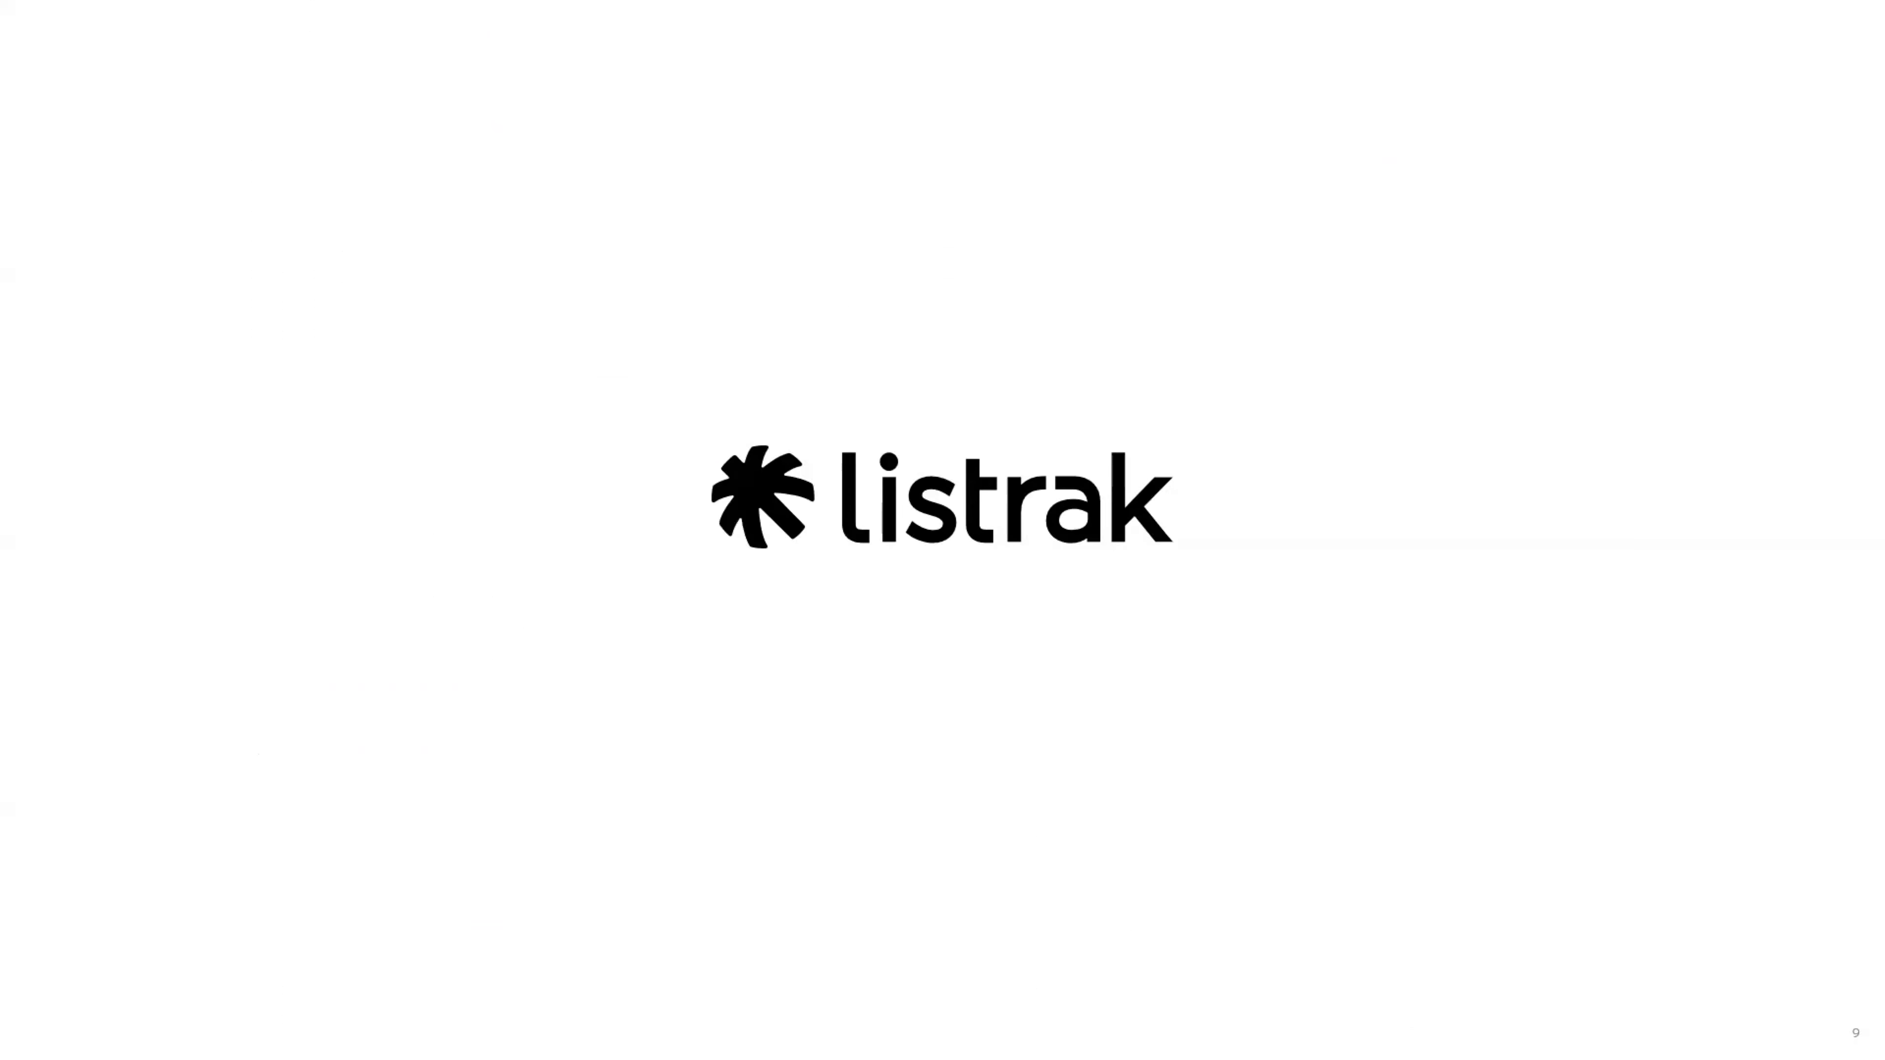